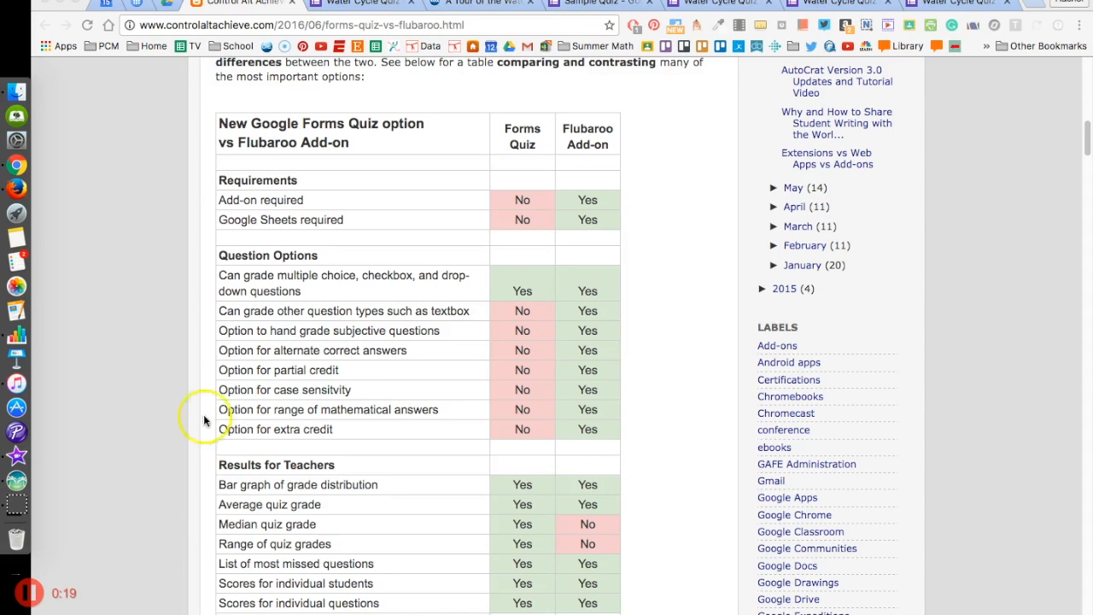
Switch to the Water Cycle Quiz (Google Grading) form and turn on "Make this a quiz" in its settings
left_click(339, 4)
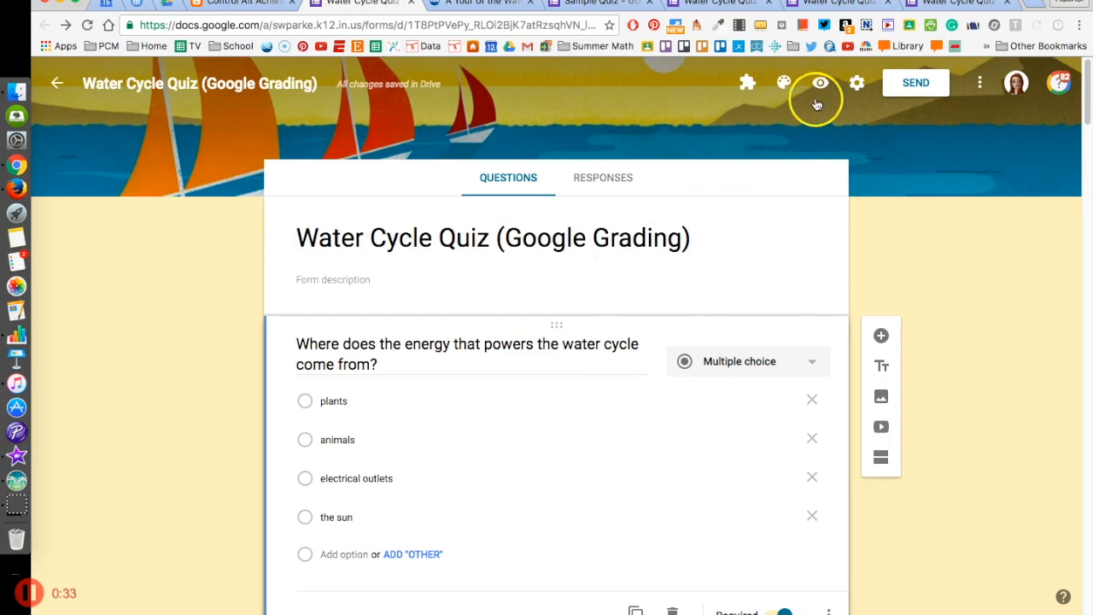
left_click(858, 85)
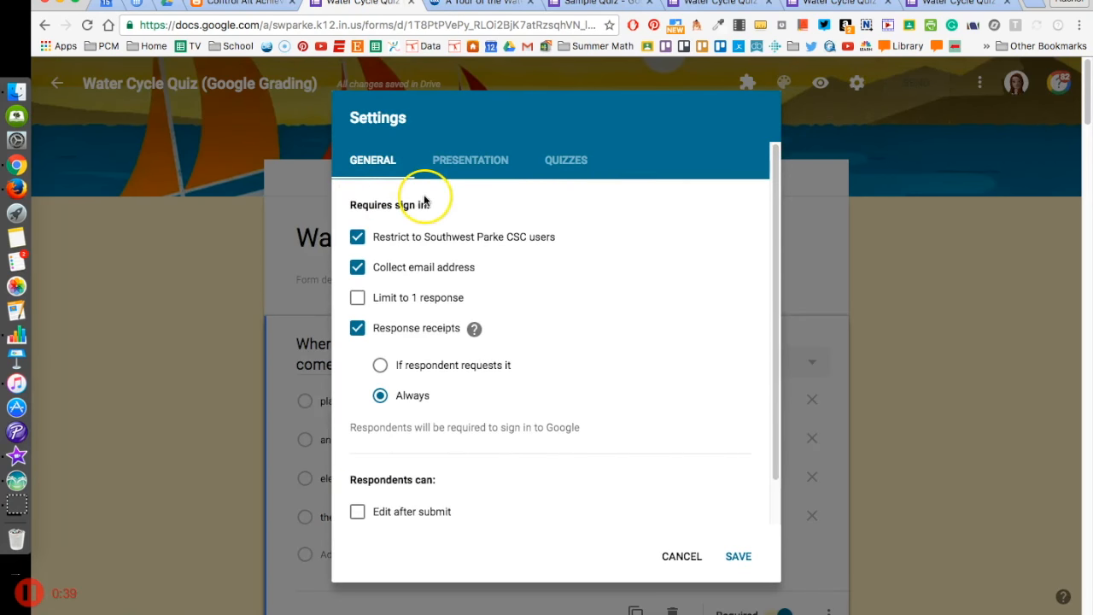
left_click(575, 164)
left_click(366, 207)
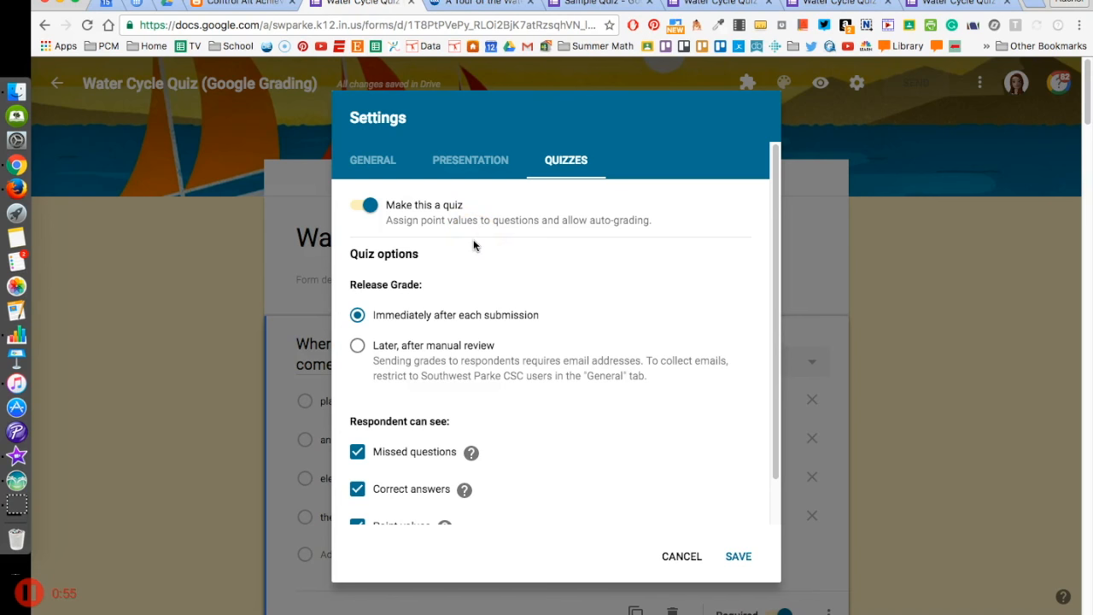
Review the grade release and respondent visibility options, including the correct answers and point values help, and save the quiz settings
scroll(479, 249, "down", 1)
scroll(479, 249, "down", 1)
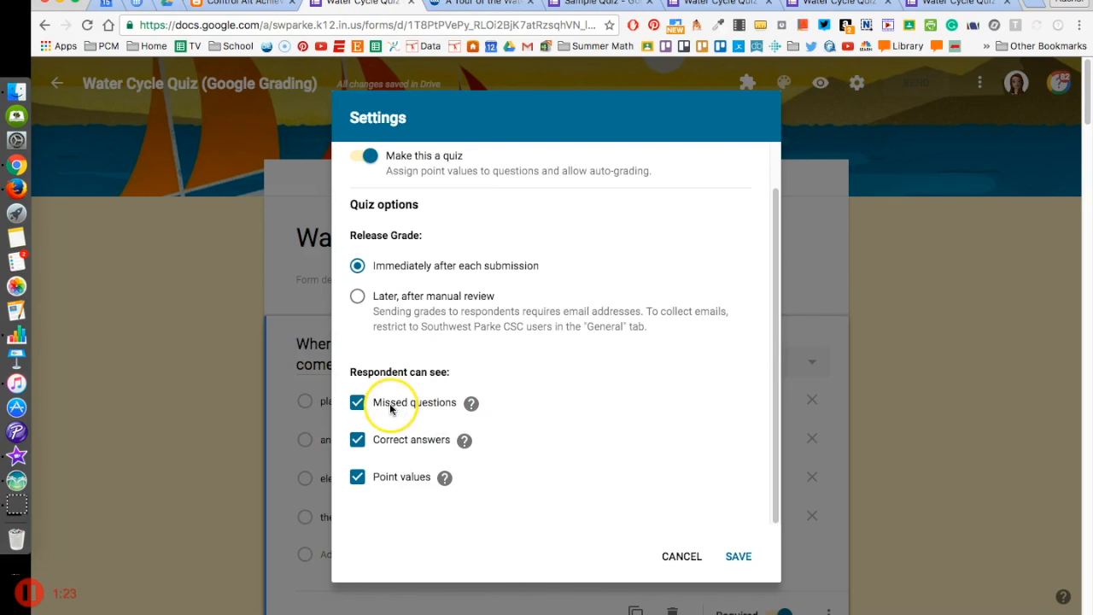
mouse_move(462, 448)
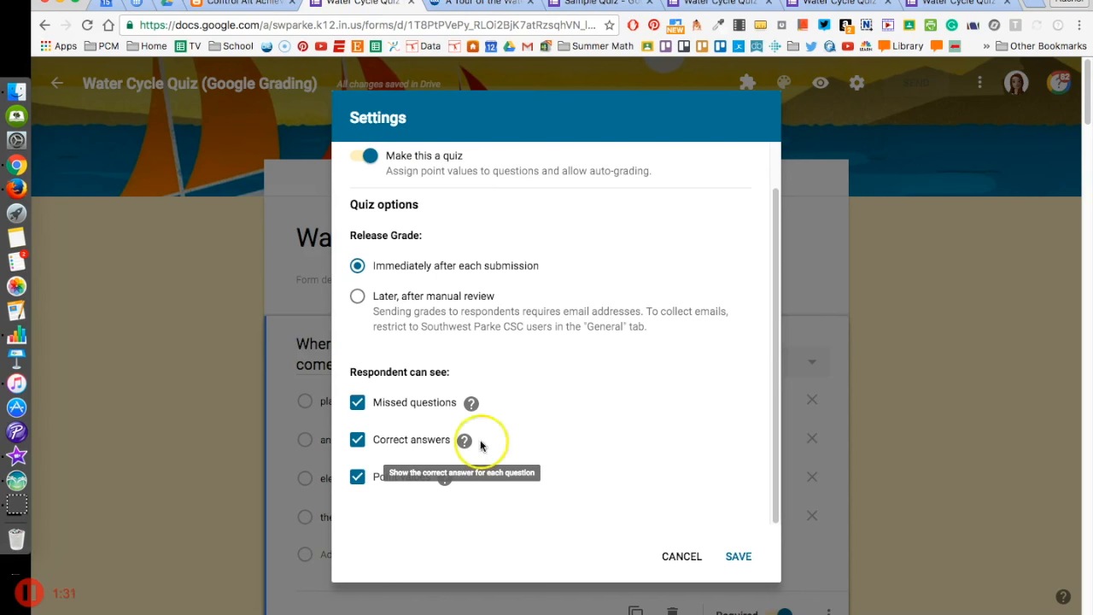
mouse_move(442, 483)
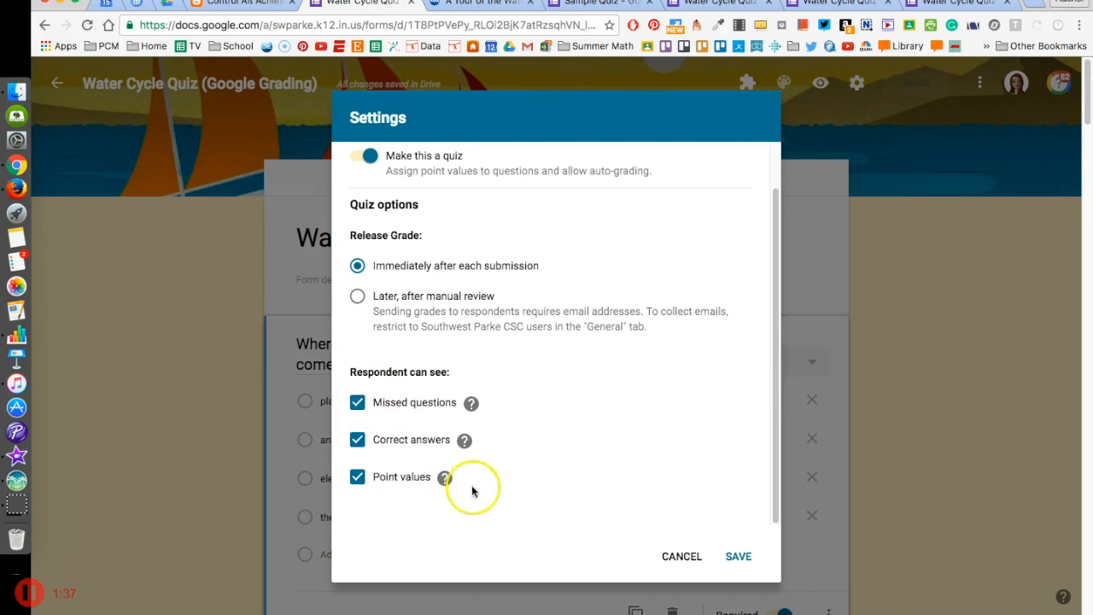
scroll(632, 464, "up", 2)
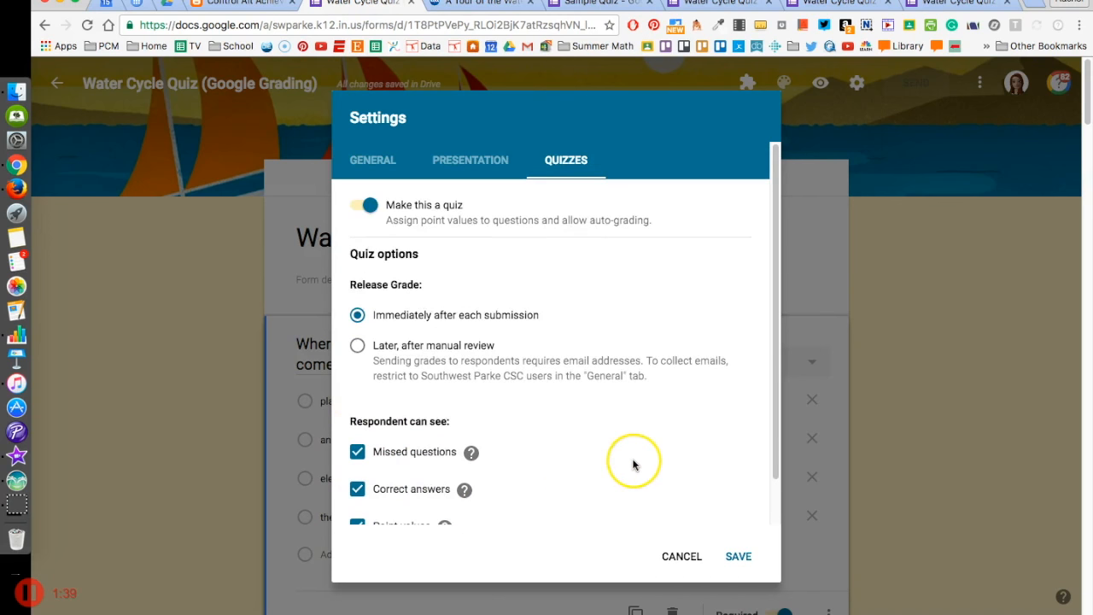
left_click(739, 559)
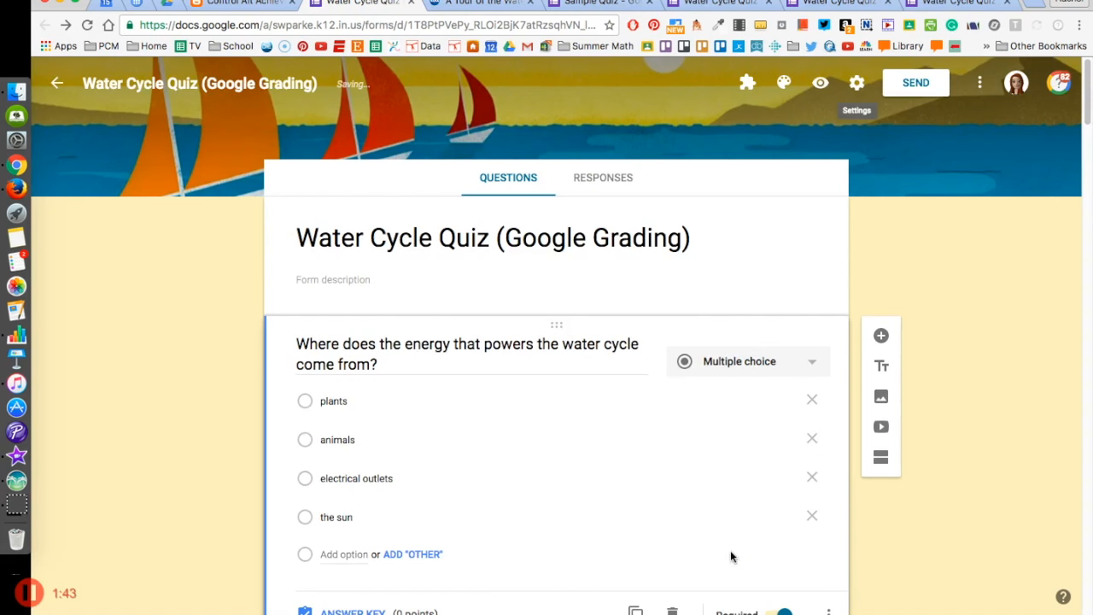
Set the answer key for the water cycle energy source question to 1 point with "the sun" as the correct answer
scroll(650, 497, "down", 2)
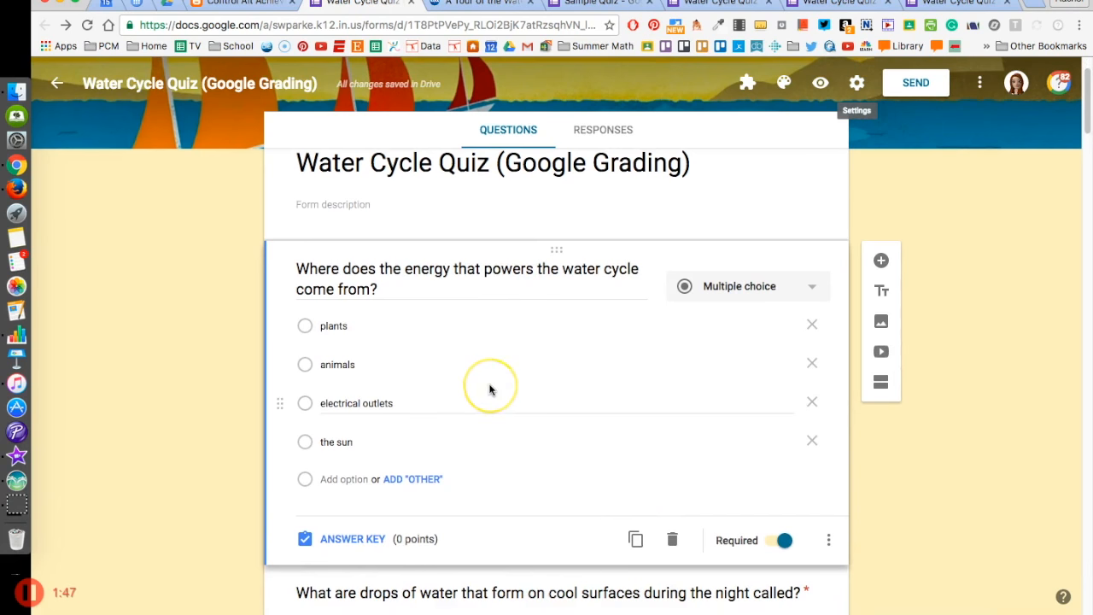
scroll(485, 390, "down", 1)
left_click(336, 507)
left_click(318, 510)
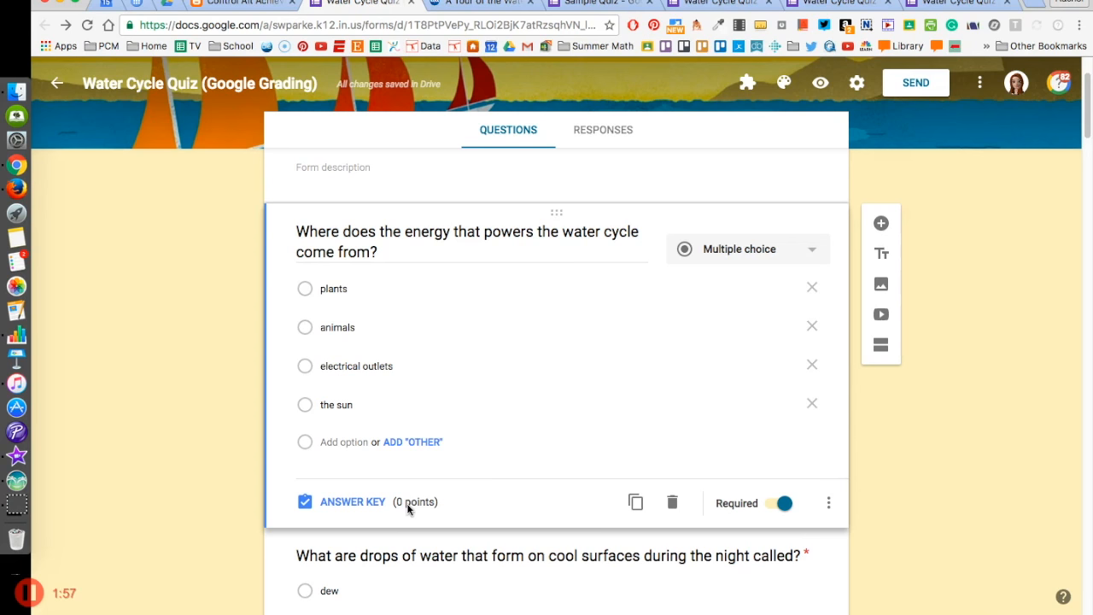
left_click(346, 504)
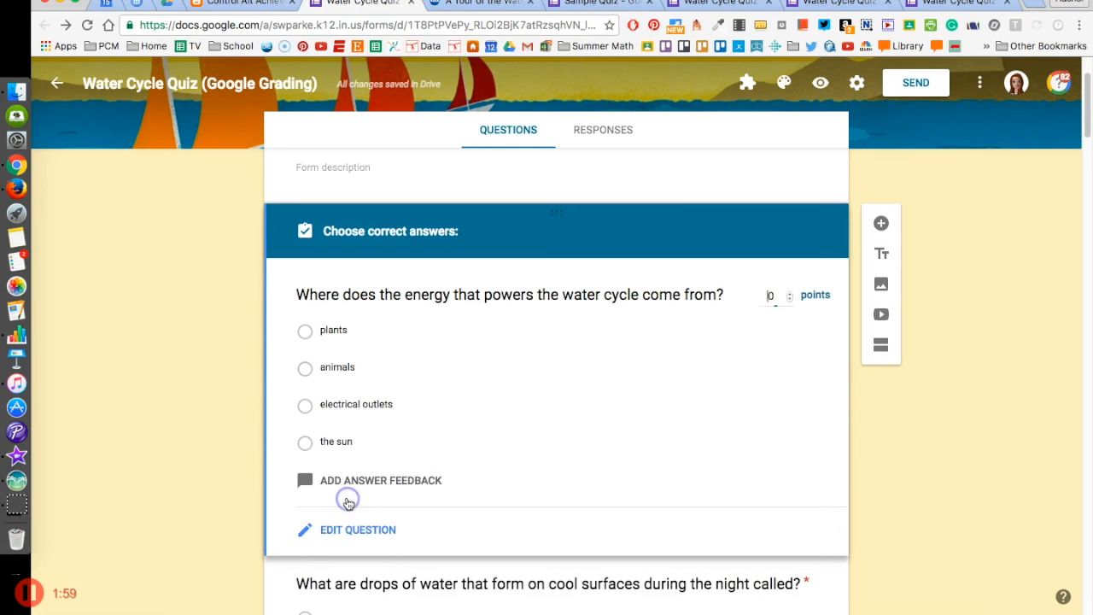
left_click(788, 293)
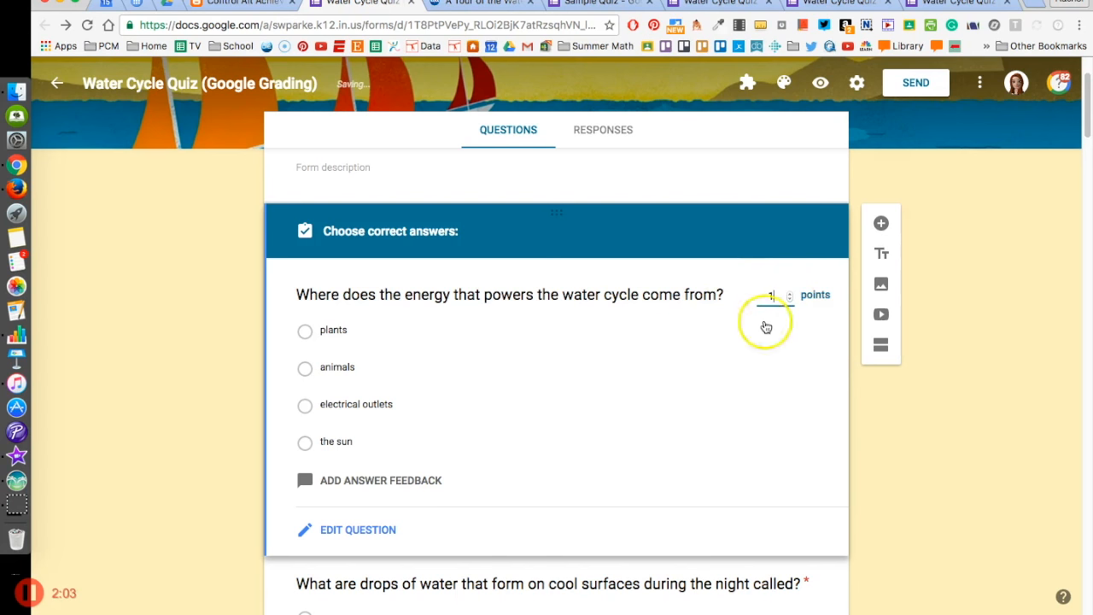
left_click(304, 442)
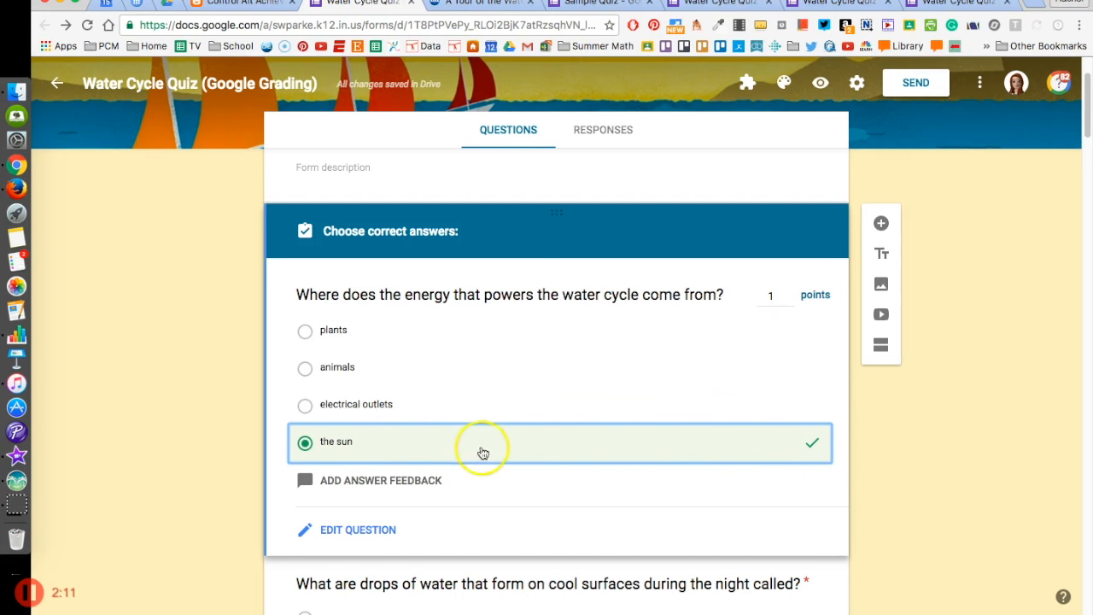
Enter "Looks like you need to study." as the energy question's feedback for incorrect answers
left_click(380, 484)
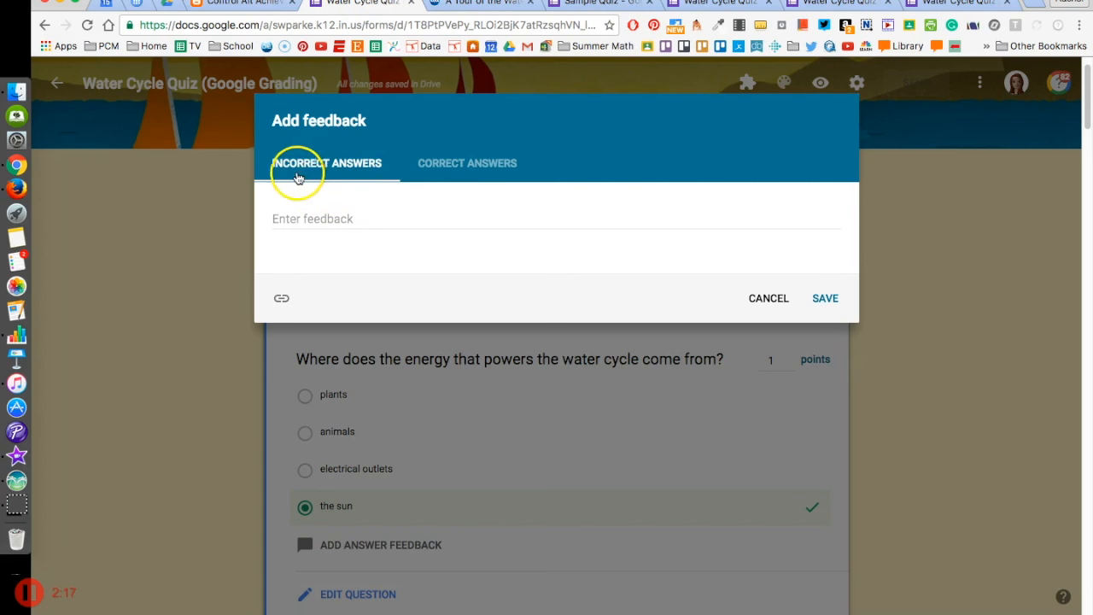
left_click(304, 218)
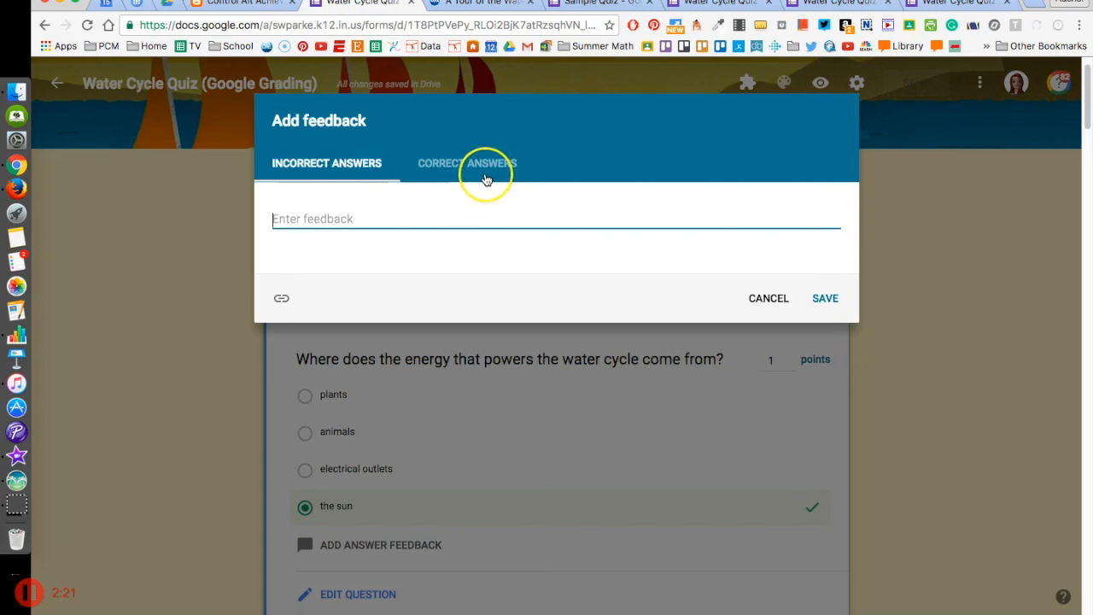
left_click(408, 215)
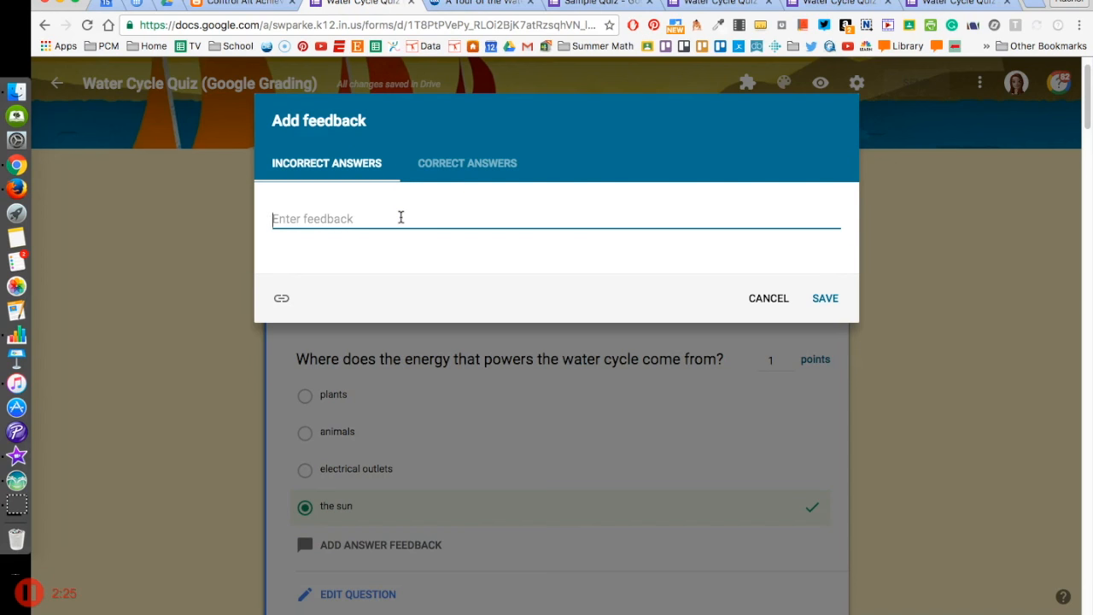
type("Looks like you need to study.")
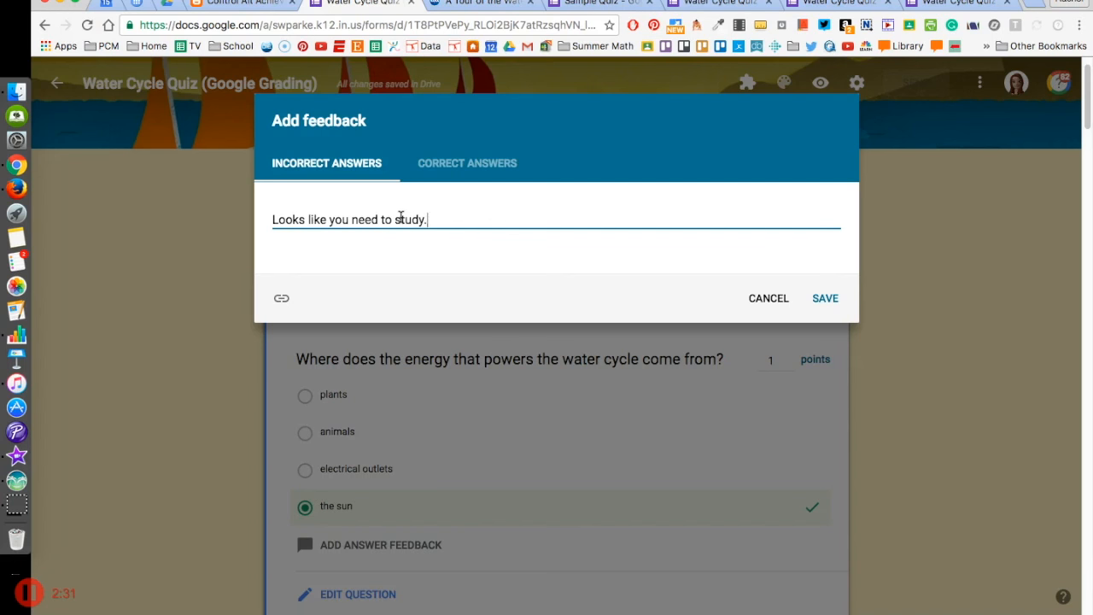
Start a link in the incorrect-answer feedback and copy the web address of NASA's "A Tour of the Water Cycle" page
left_click(282, 298)
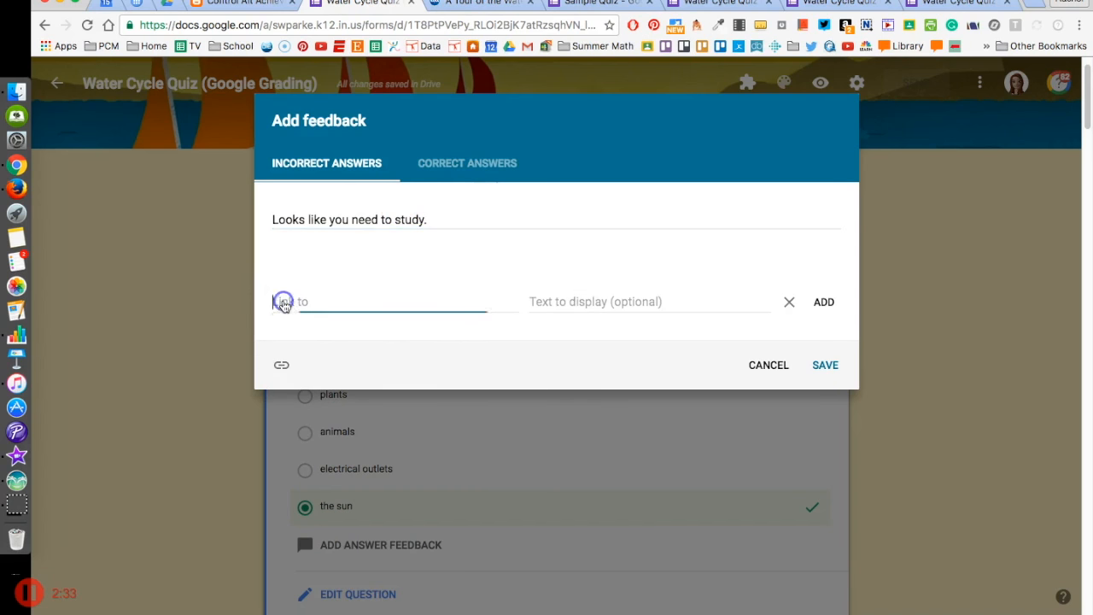
left_click(467, 4)
left_click(340, 25)
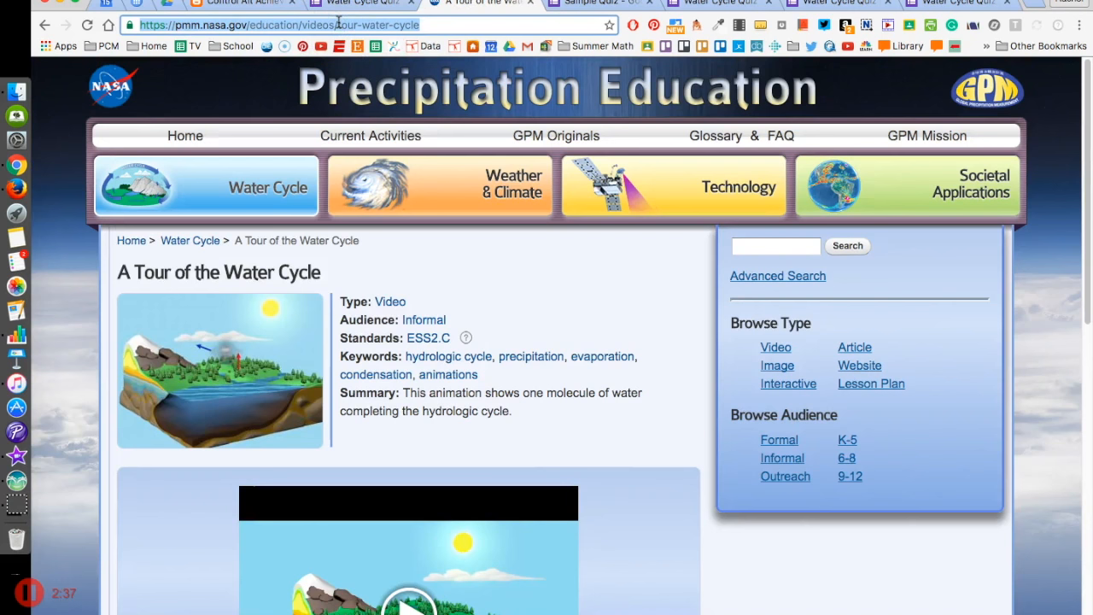
right_click(338, 23)
left_click(360, 45)
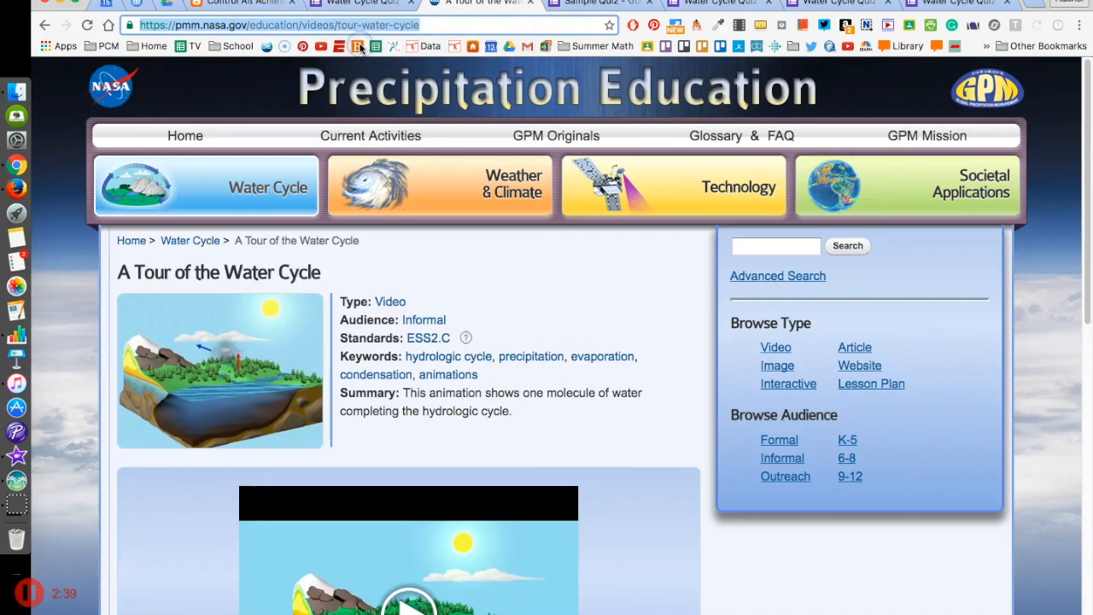
Add the copied NASA address to the incorrect-answer feedback as a link displayed as "Water Cycle Review"
left_click(353, 5)
left_click(283, 303)
right_click(288, 300)
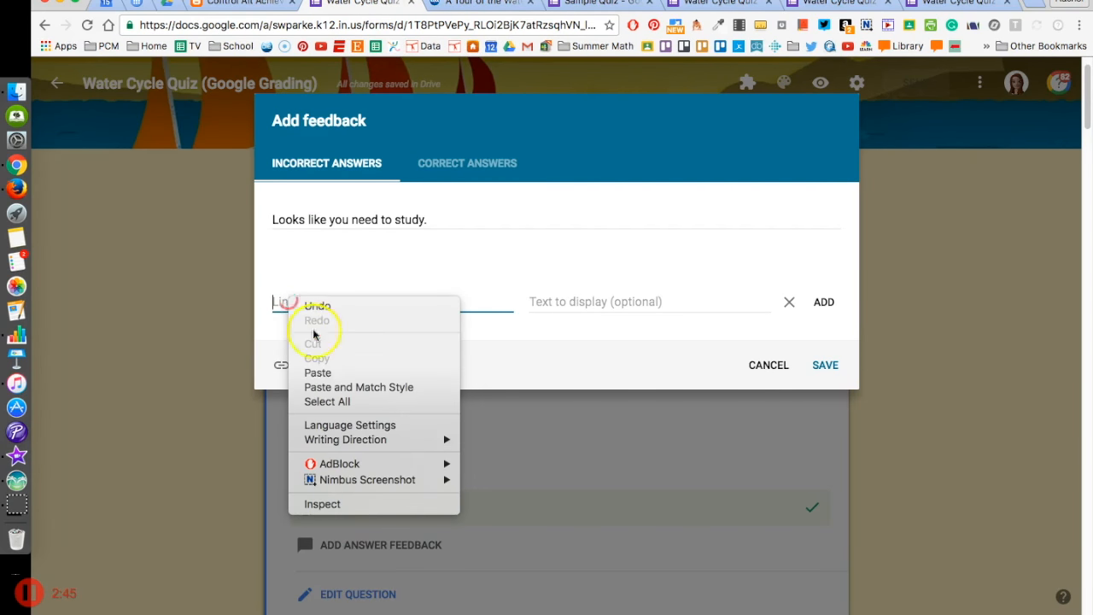
left_click(317, 372)
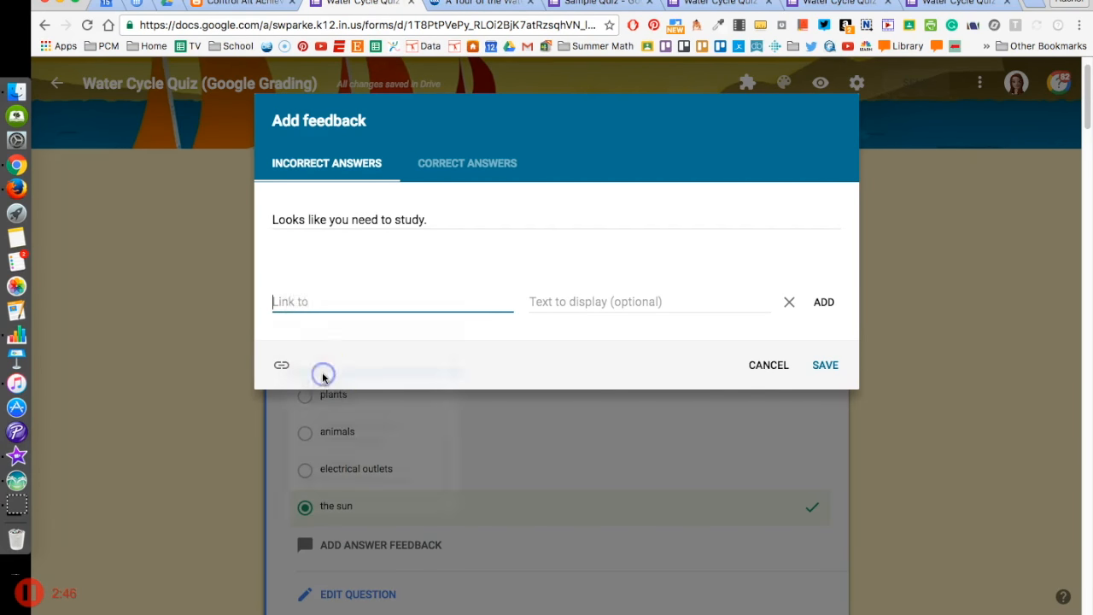
left_click(554, 300)
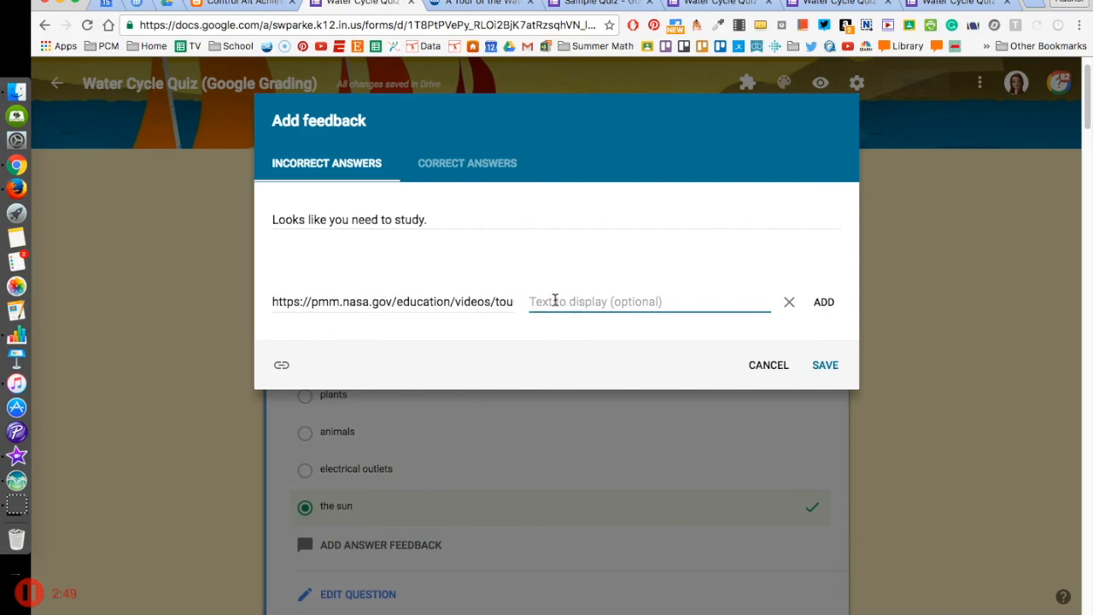
type("Water Cycle Review")
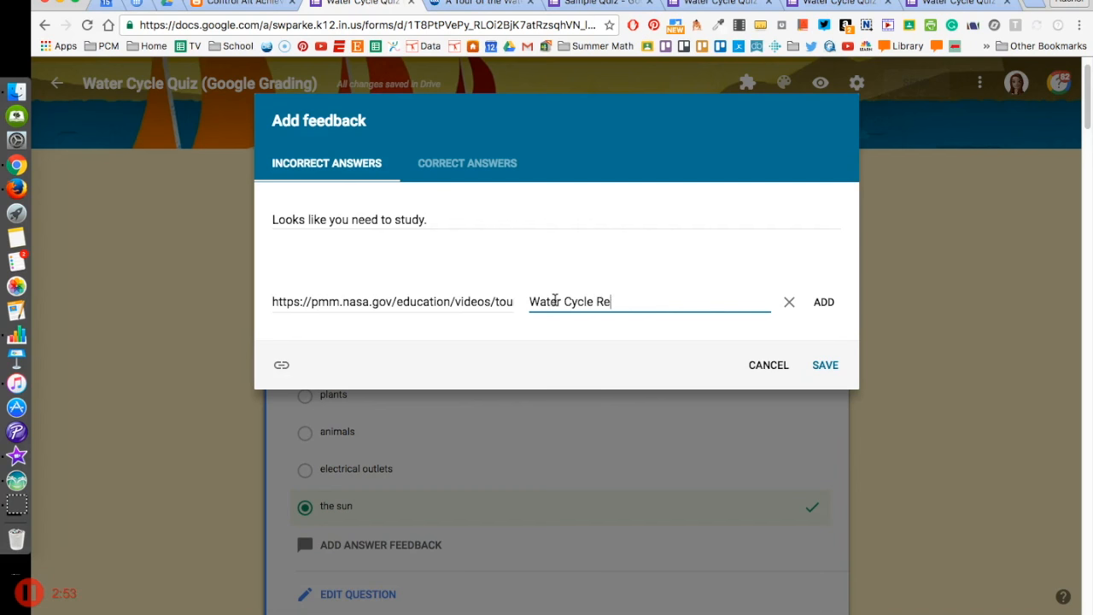
left_click(824, 301)
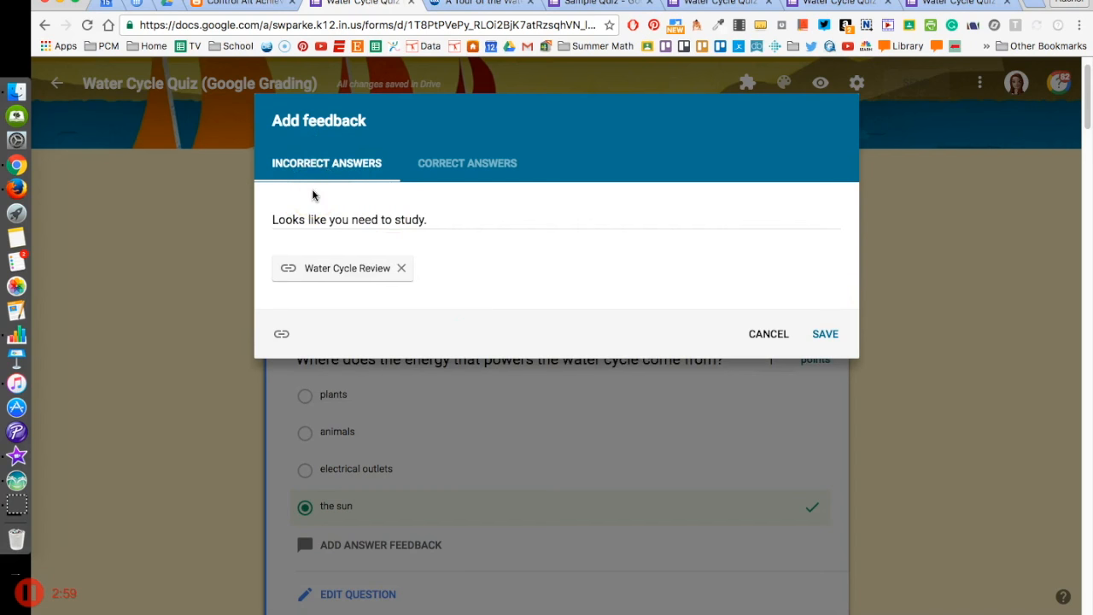
Enter "Great job!" as the feedback for correct answers and save the question's feedback
left_click(468, 164)
left_click(407, 226)
type("Great job!")
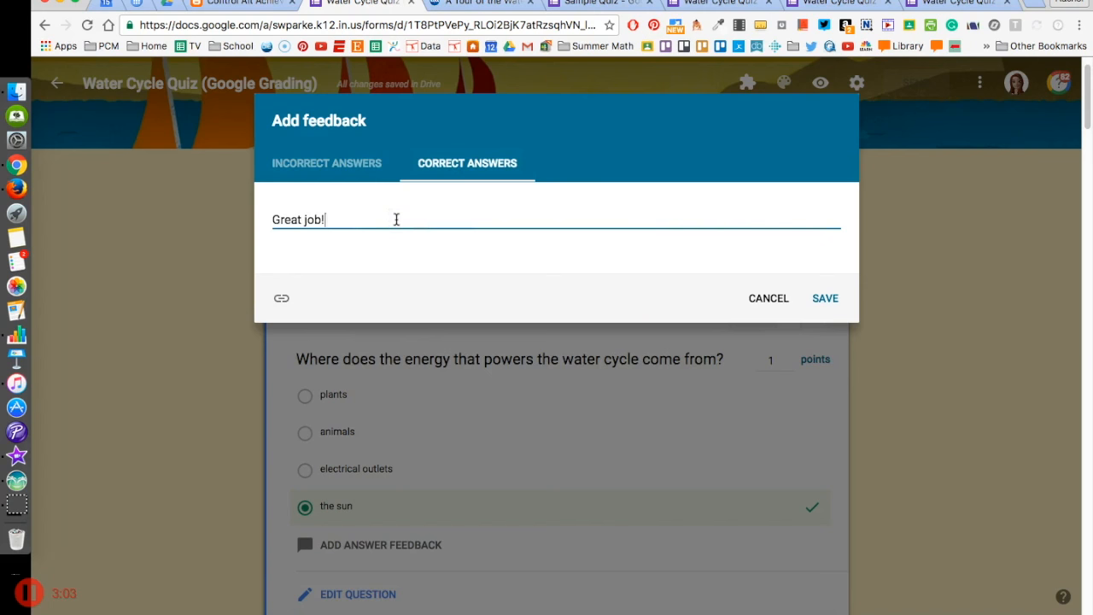
left_click(825, 298)
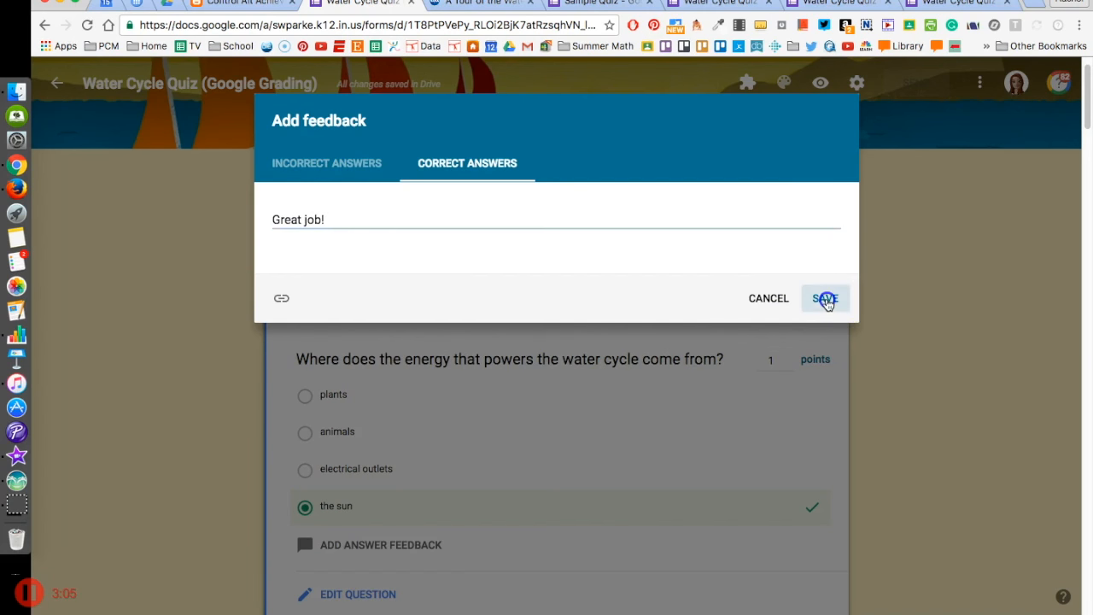
Set the answer key for the question about plants releasing water to 1 point with "transpiration" as the correct answer
scroll(695, 360, "down", 3)
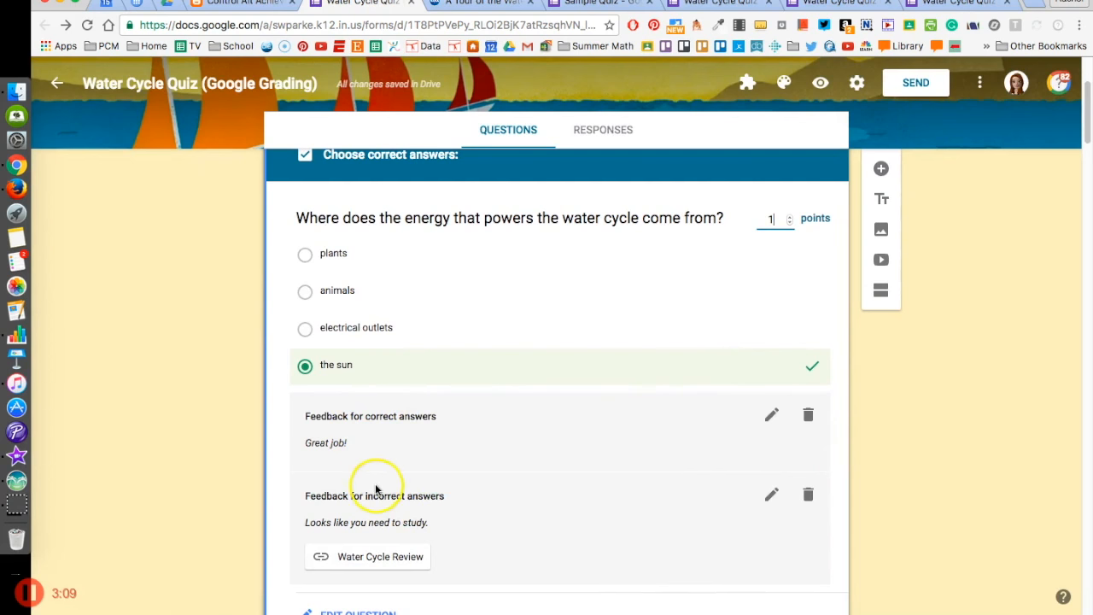
scroll(418, 275, "down", 3)
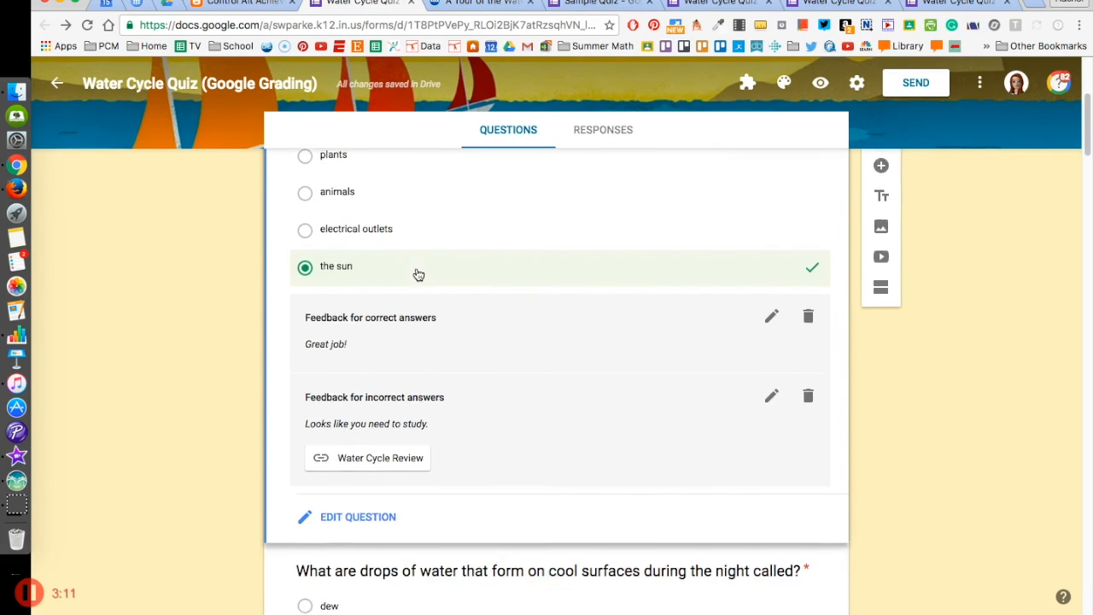
scroll(419, 273, "down", 10)
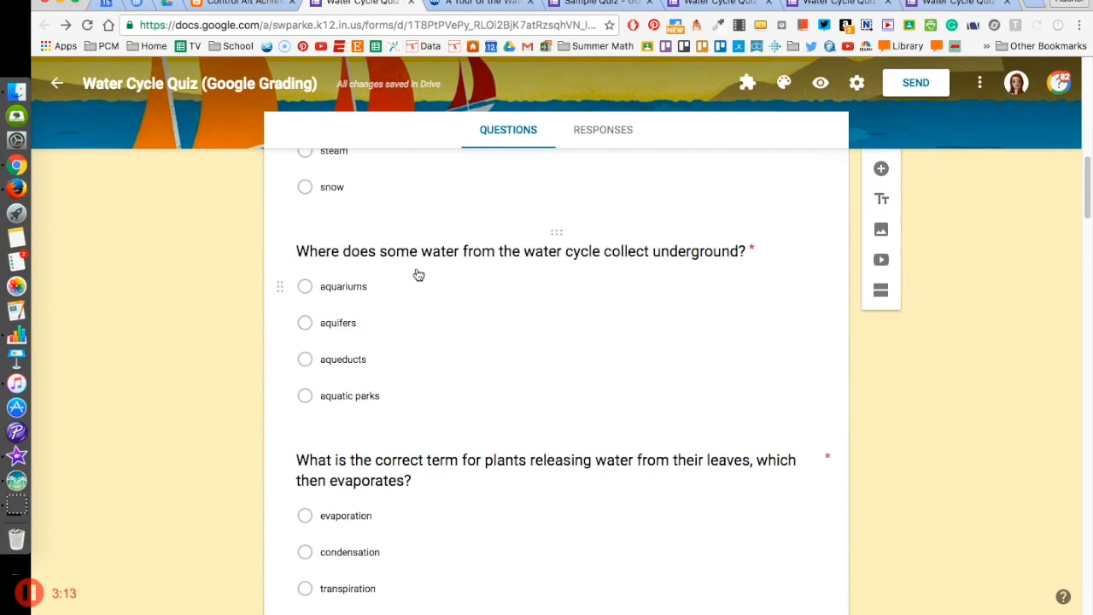
left_click(462, 286)
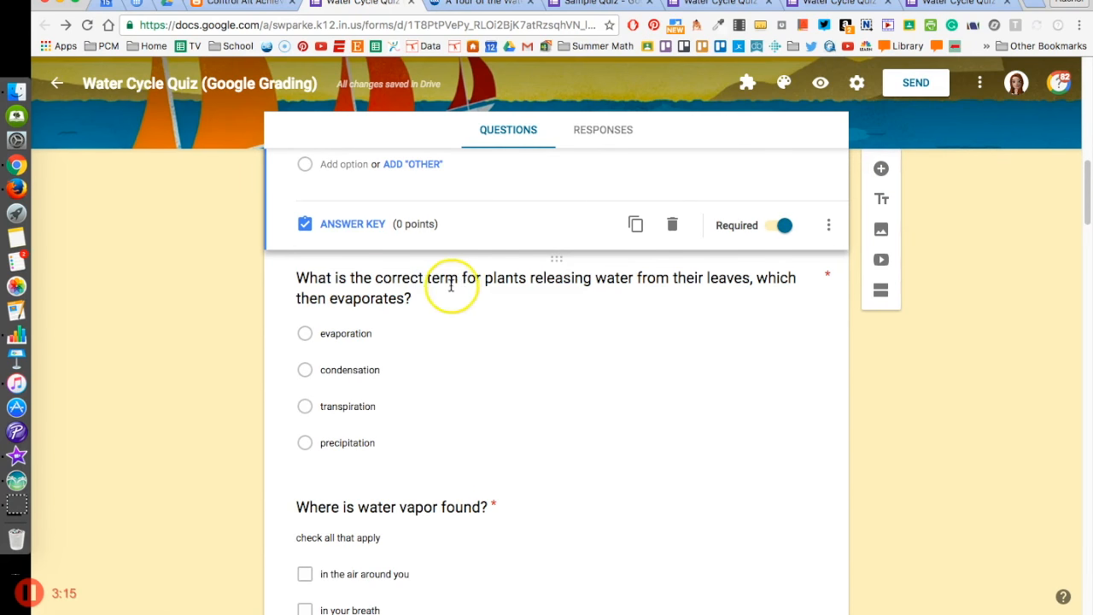
left_click(412, 325)
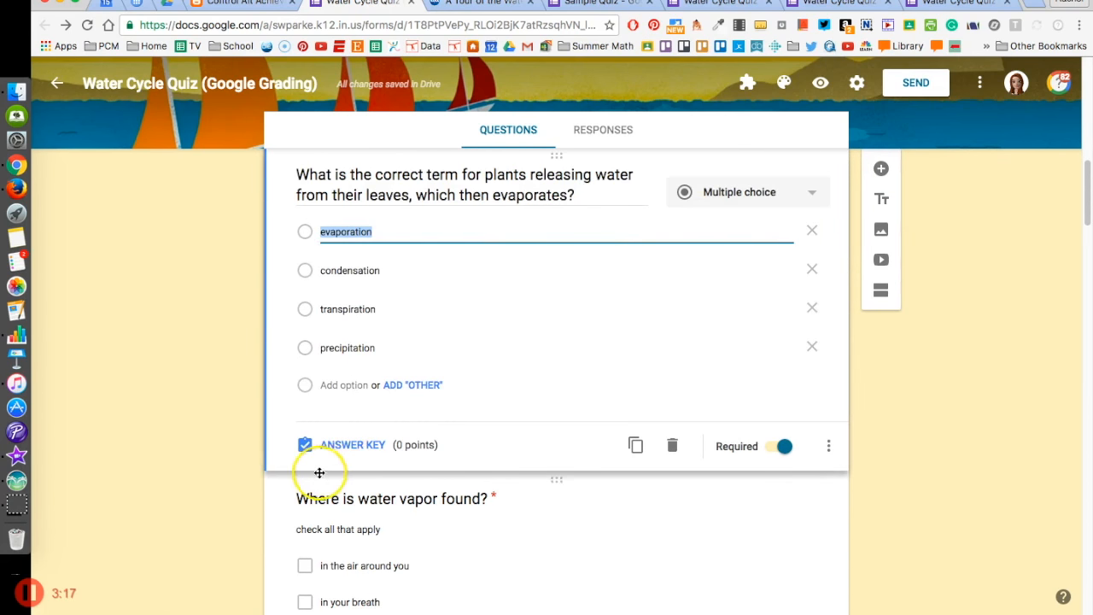
left_click(349, 446)
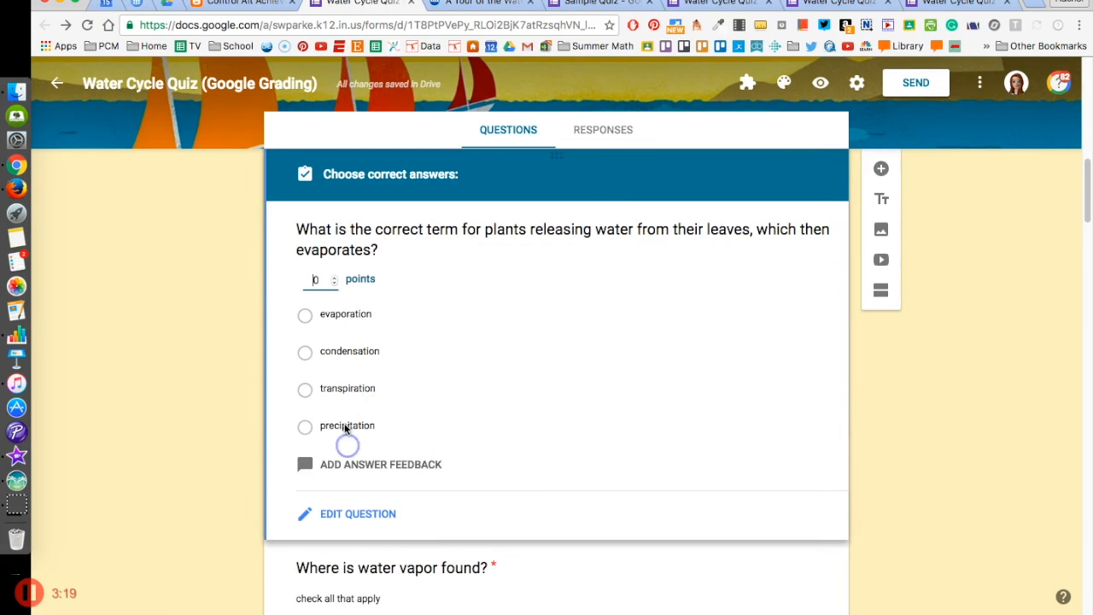
left_click(334, 277)
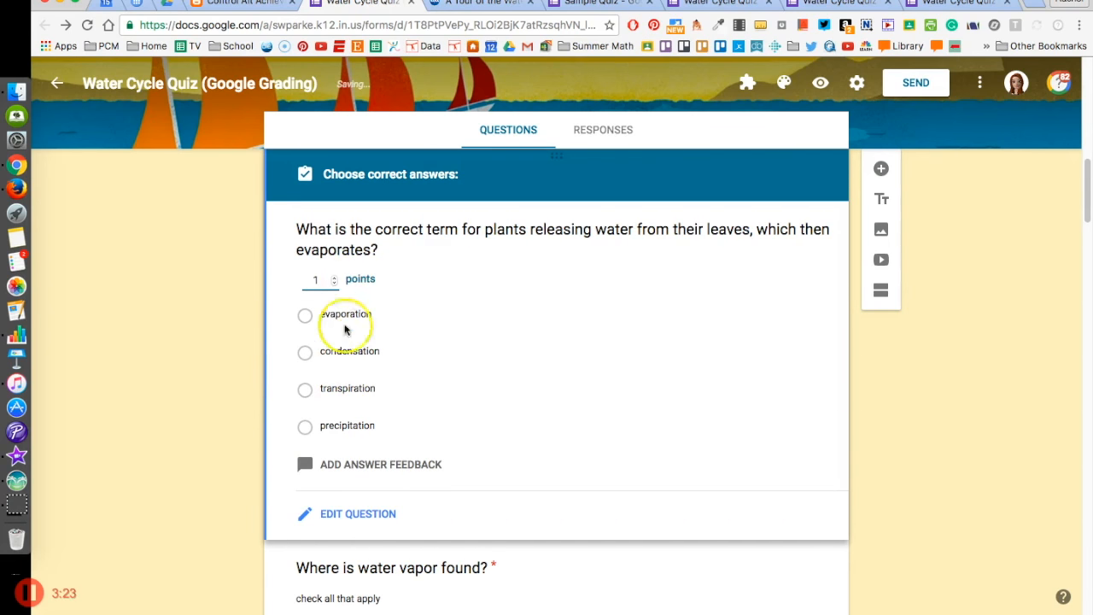
left_click(335, 397)
Leave the answer feedback without saving, switch to the Sample Quiz form, and review the Nobel Prize question's points, correct answer and feedback
left_click(404, 475)
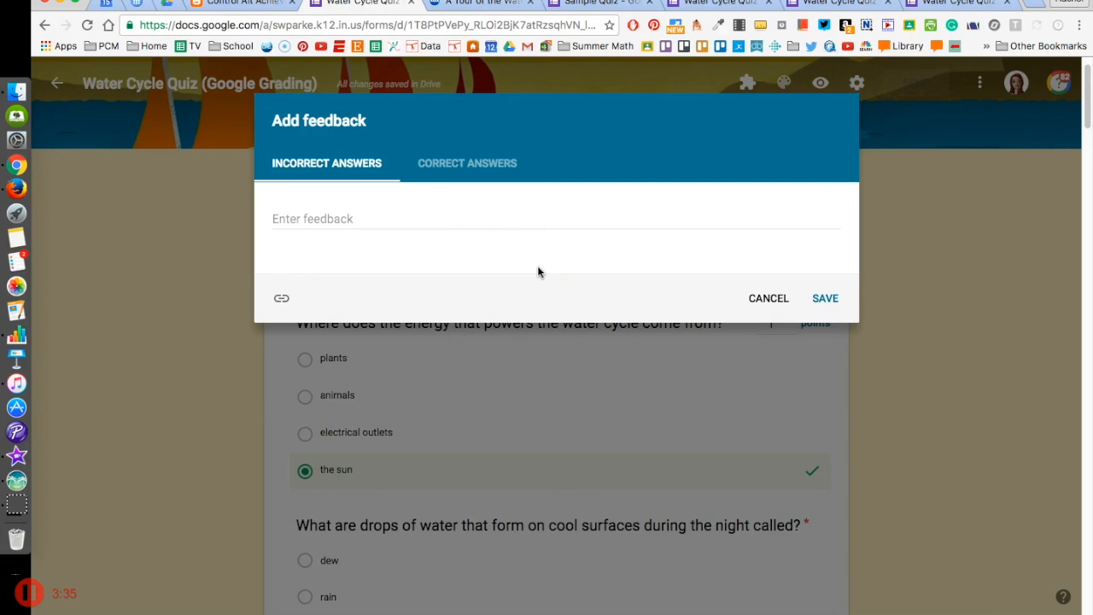
left_click(766, 300)
left_click(589, 5)
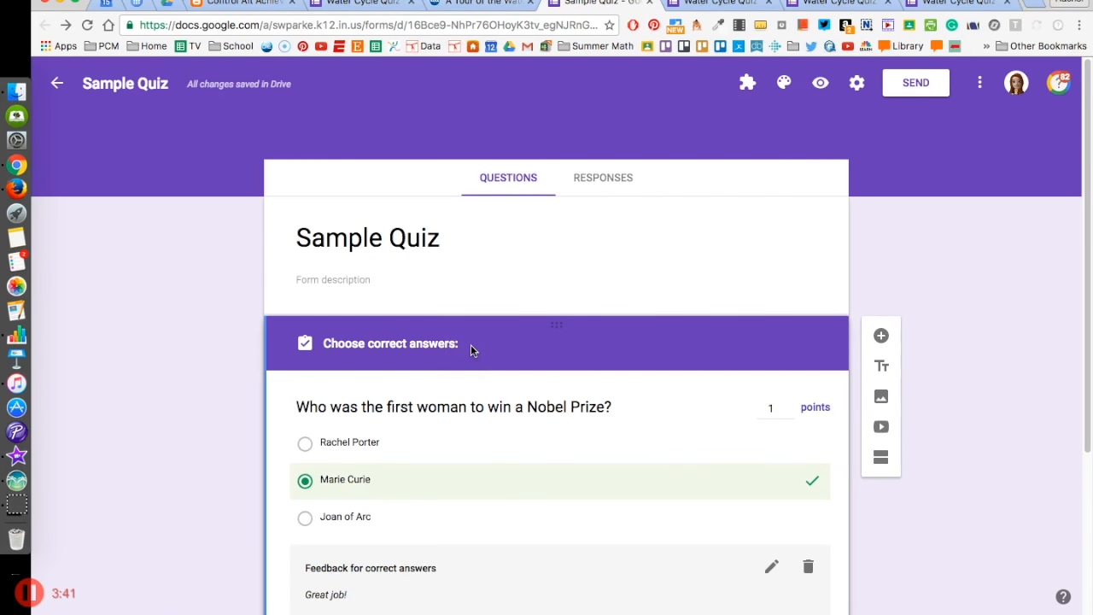
scroll(471, 344, "down", 2)
scroll(471, 350, "down", 4)
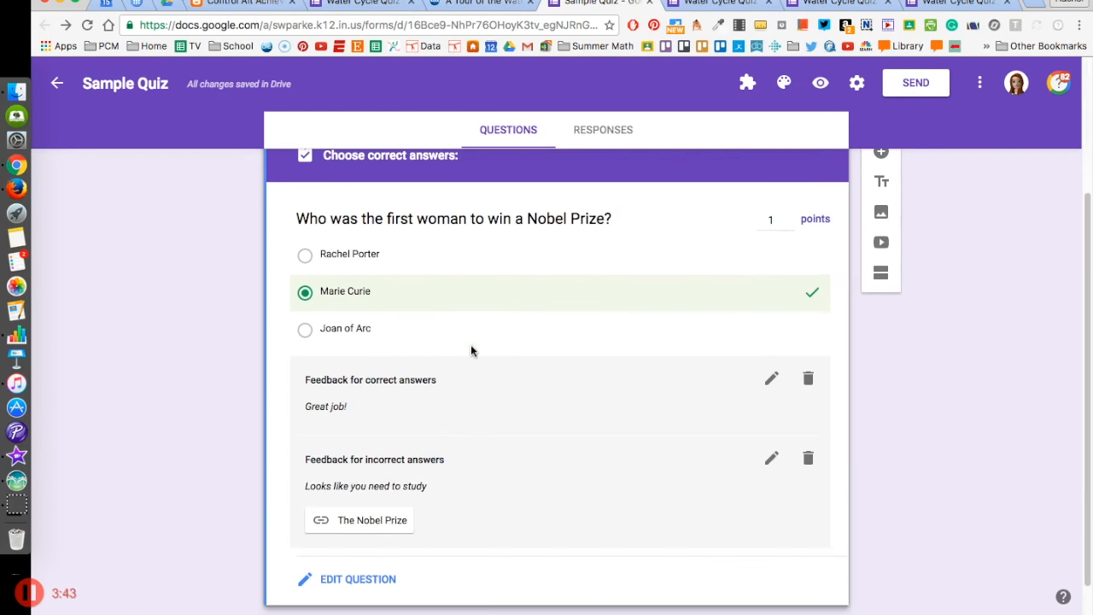
left_click(772, 220)
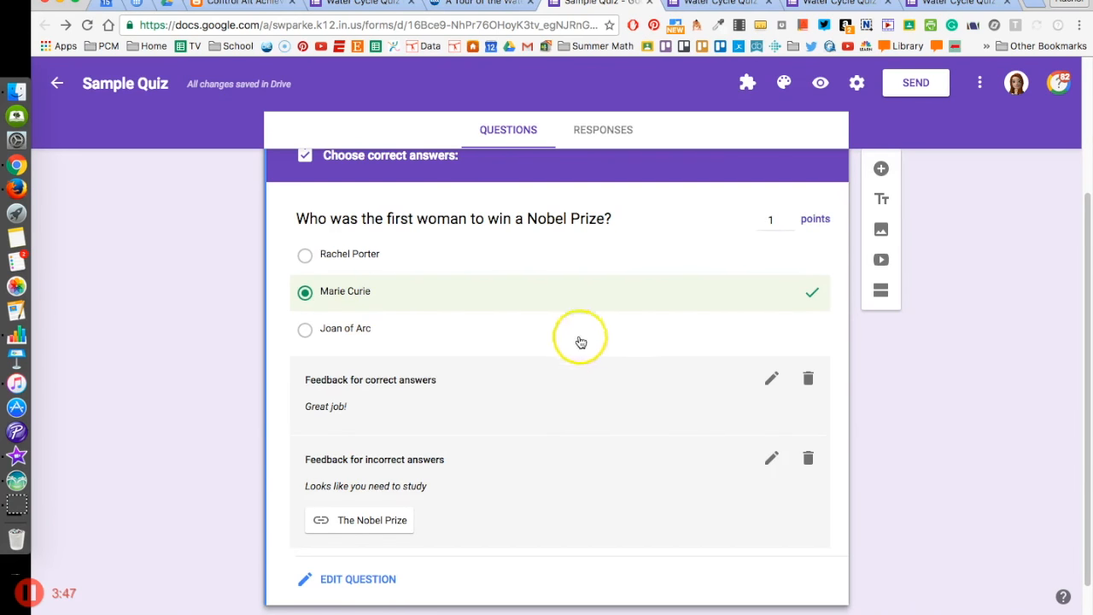
scroll(453, 410, "down", 1)
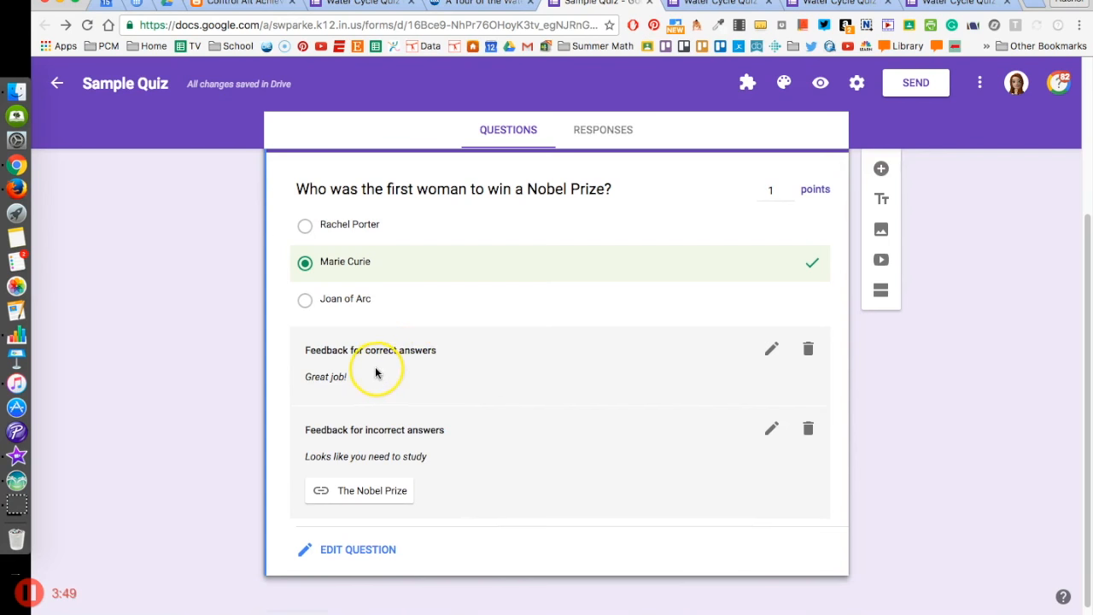
scroll(461, 478, "down", 1)
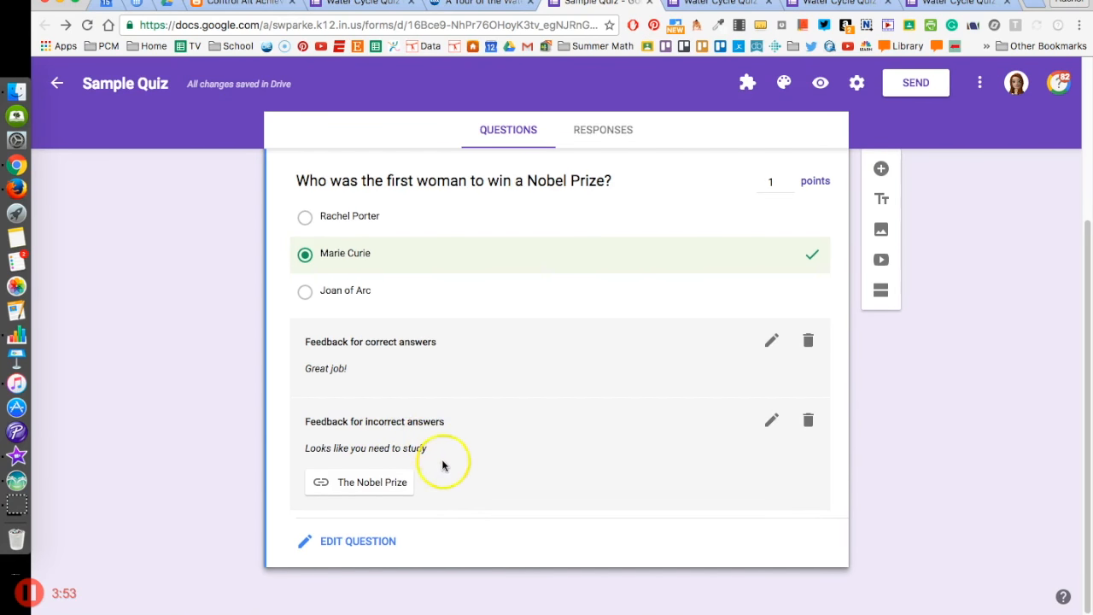
Duplicate the Nobel Prize question in the Sample Quiz and check the copy's answer key and feedback
left_click(376, 543)
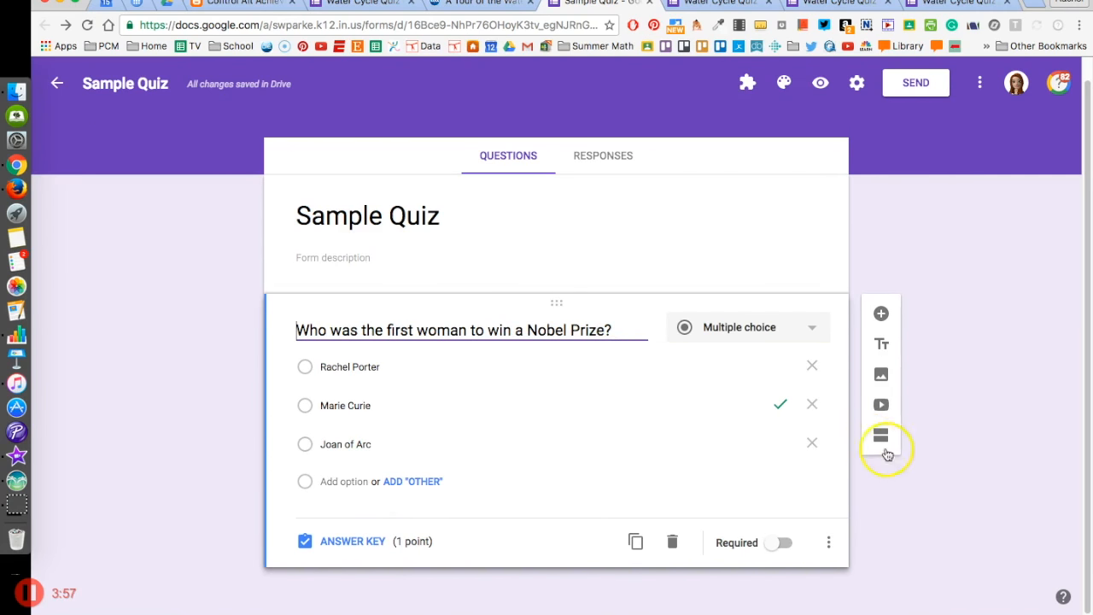
left_click(635, 542)
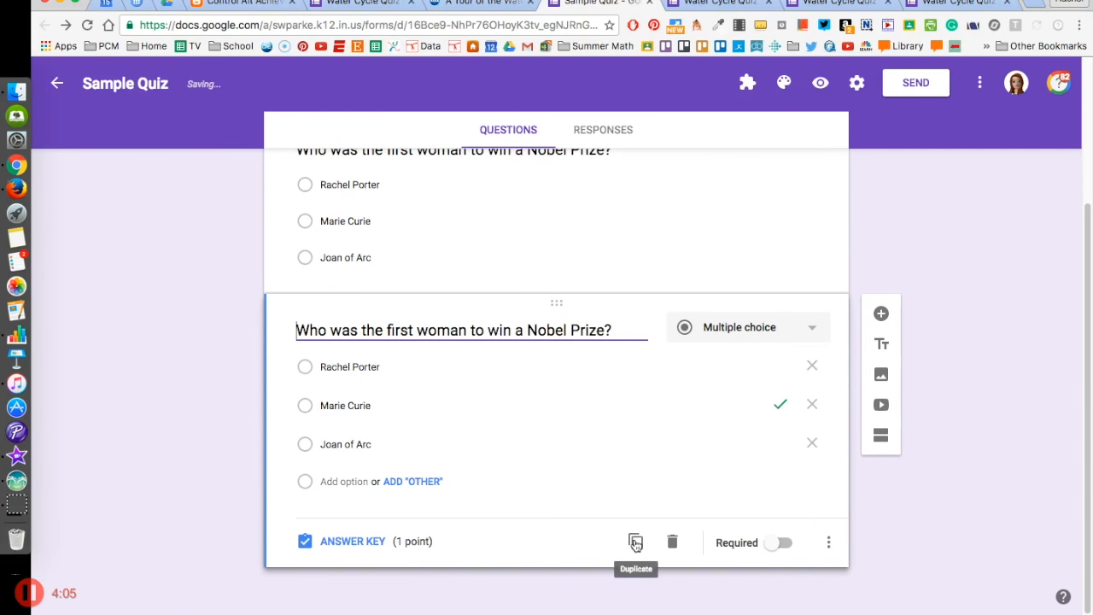
left_click(382, 543)
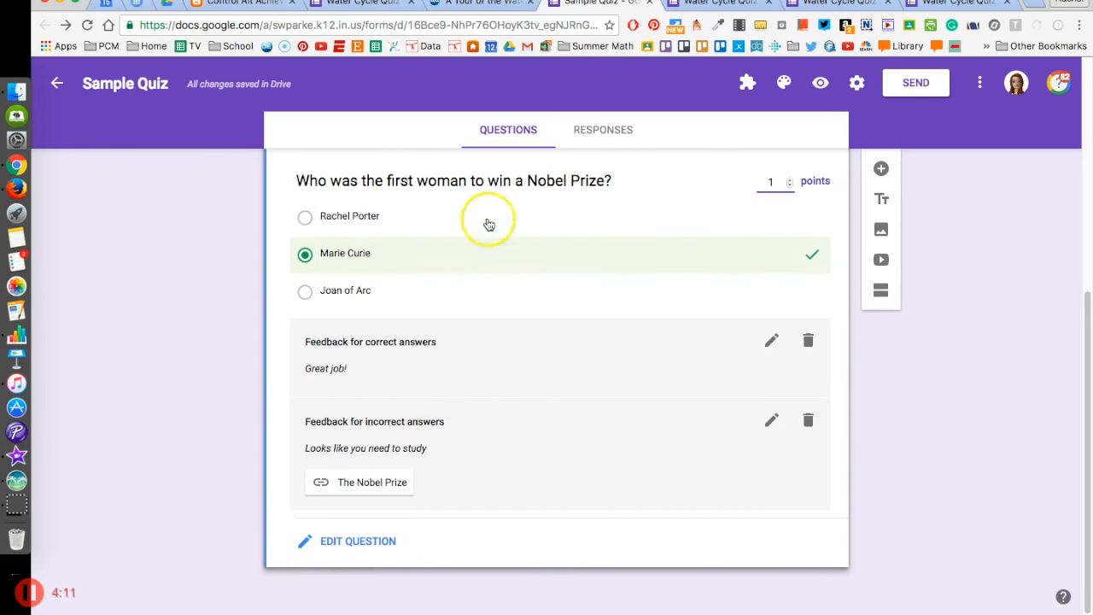
left_click(358, 541)
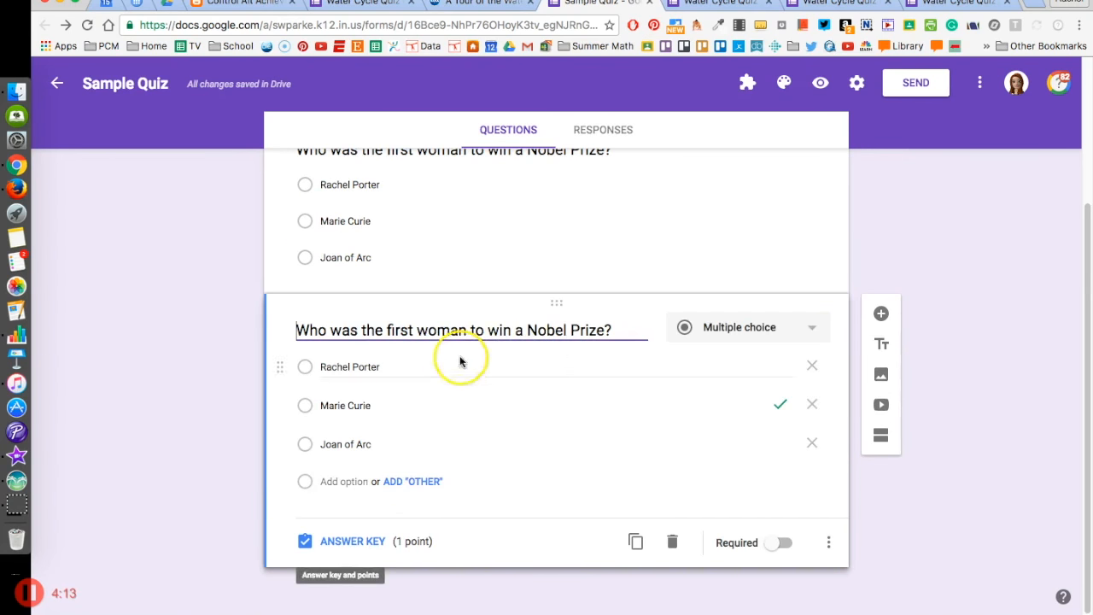
View the question types available for the duplicated question and select its title and first answer option text
left_click(734, 332)
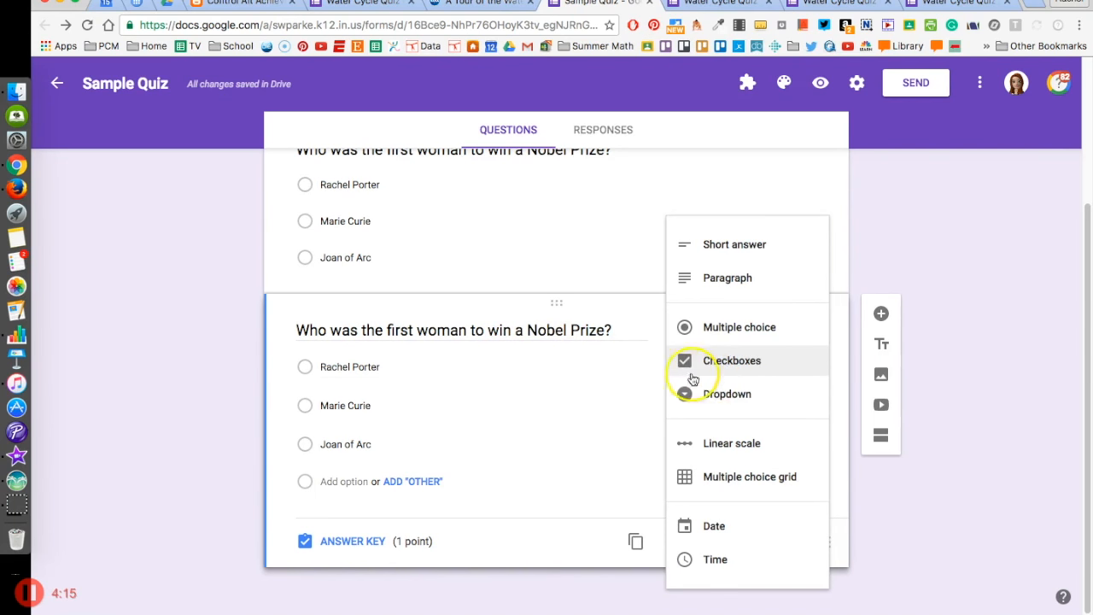
left_click(508, 329)
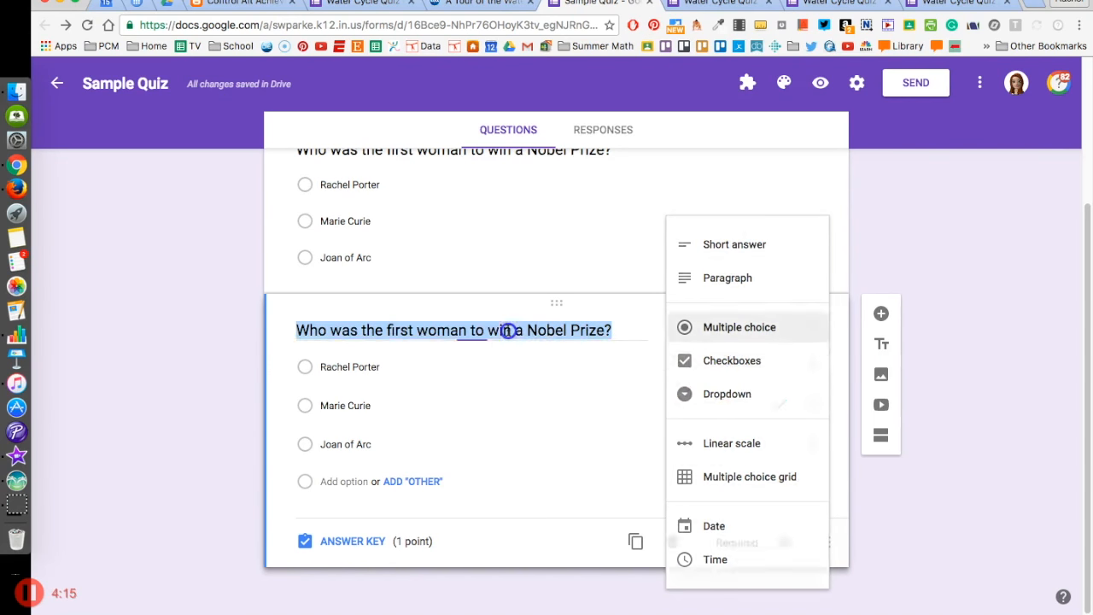
left_click(341, 366)
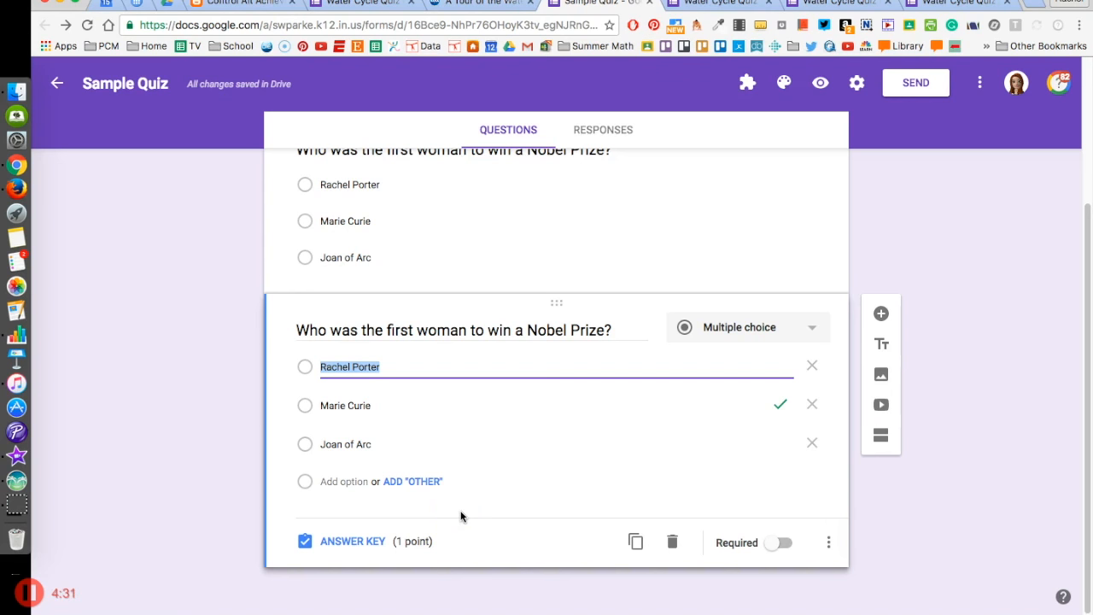
Switch to the Water Cycle Quiz form that has responses, show its questions and open the form's preview
right_click(562, 8)
left_click(690, 9)
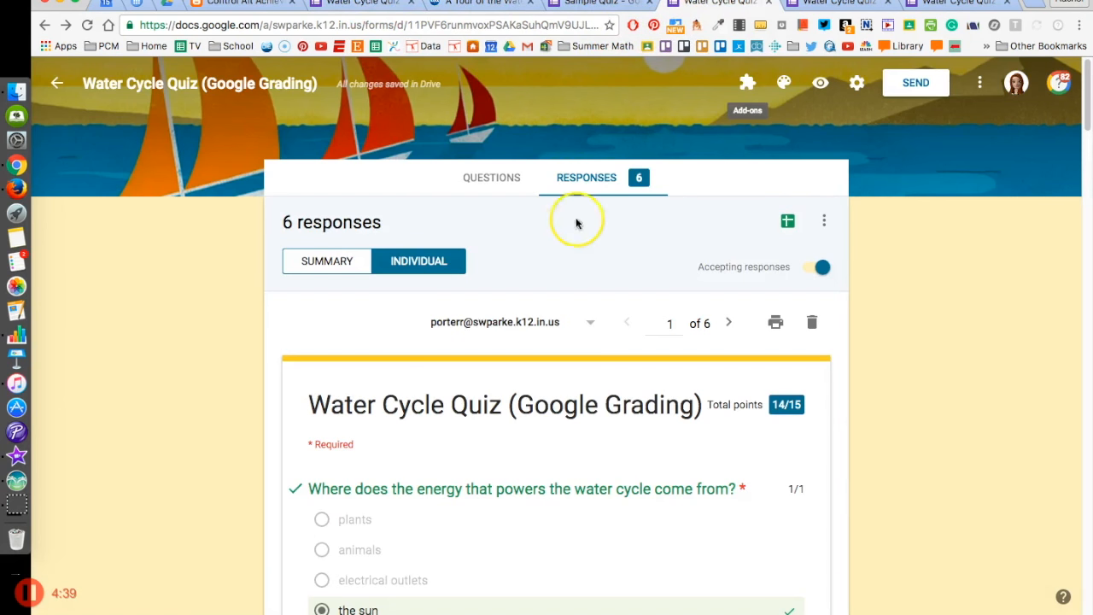
left_click(506, 177)
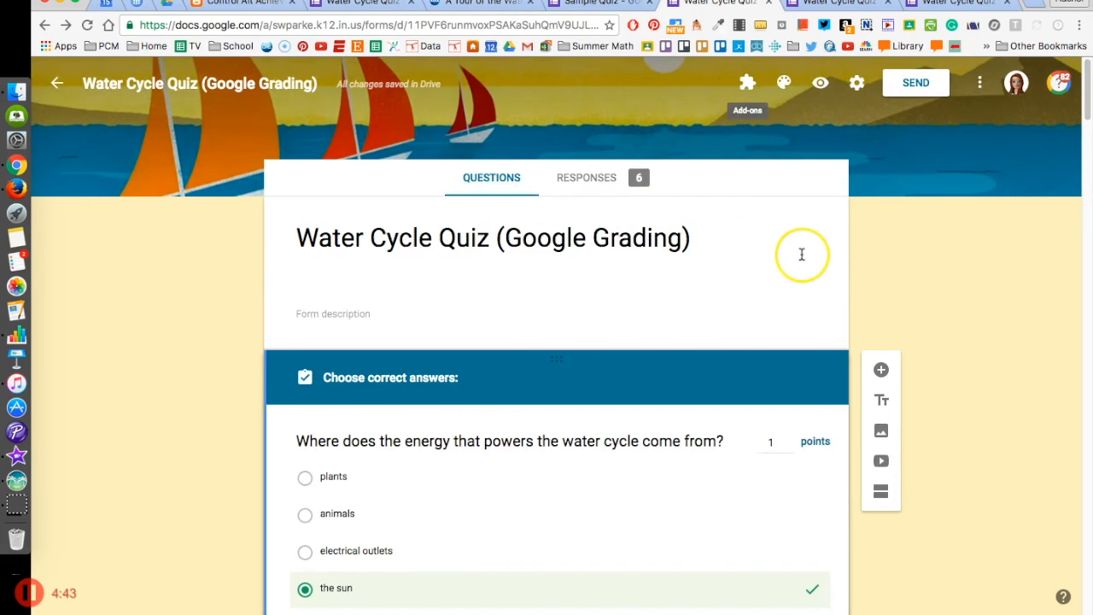
scroll(849, 202, "down", 1)
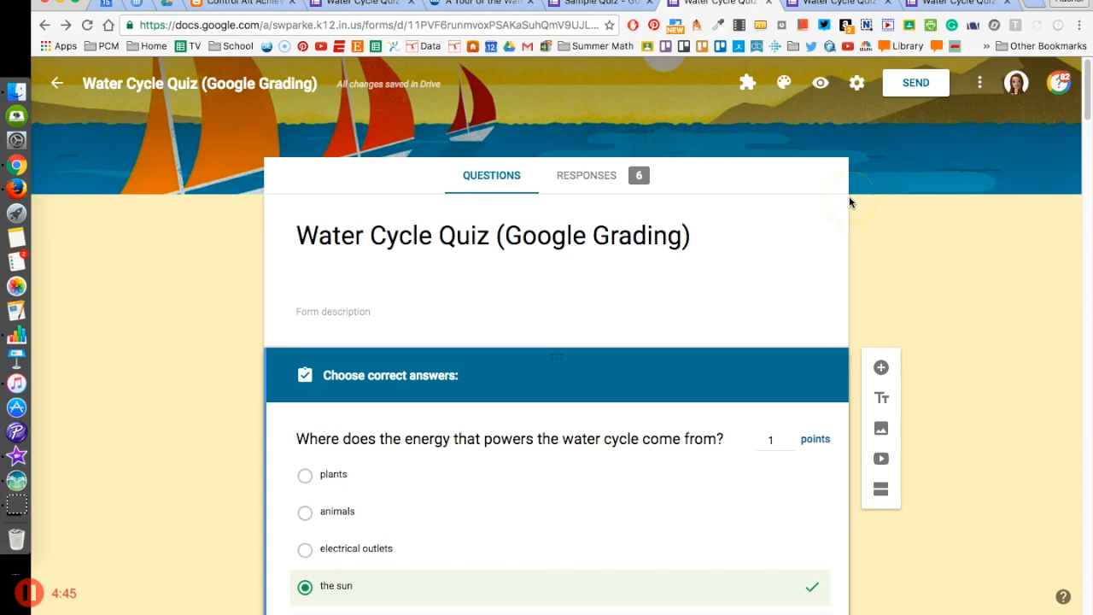
left_click(818, 81)
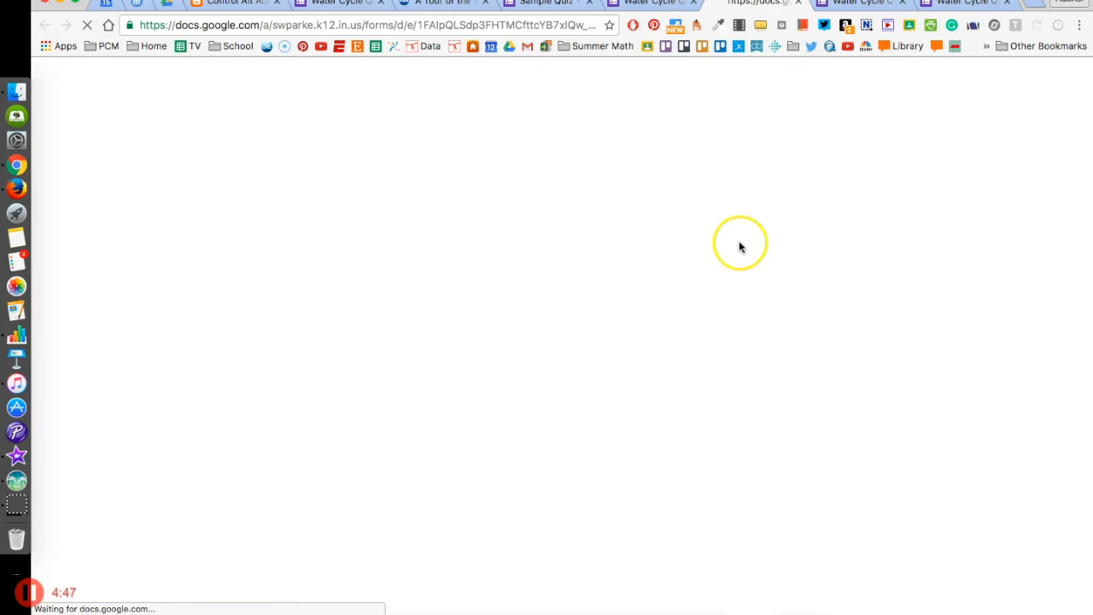
Examine the previewed quiz from the respondent's view, including the recorded-username notice and the points shown for each question
scroll(790, 251, "down", 2)
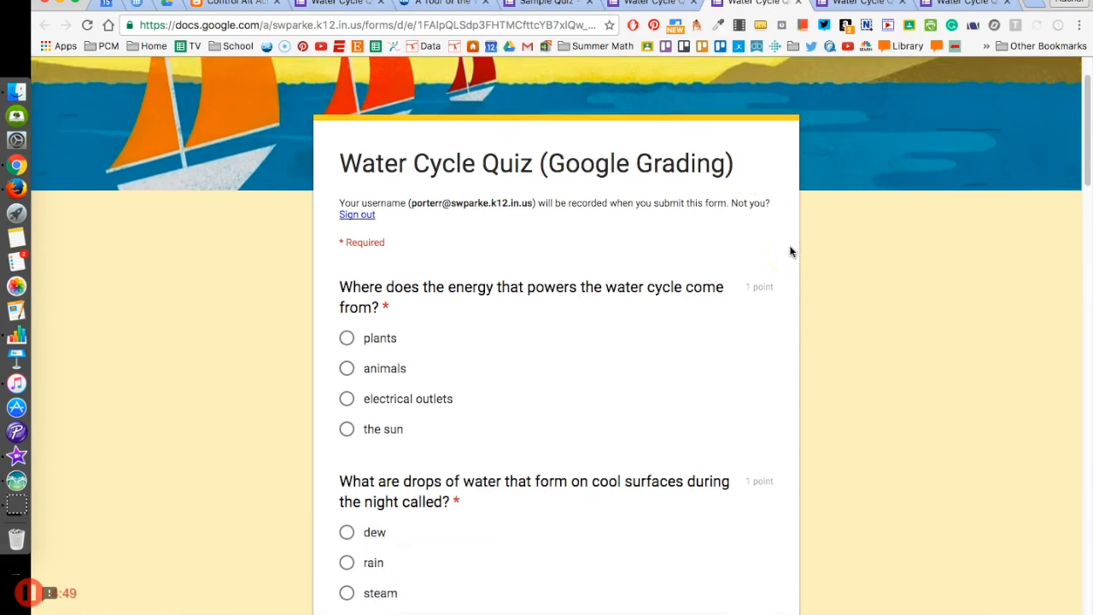
scroll(790, 251, "down", 2)
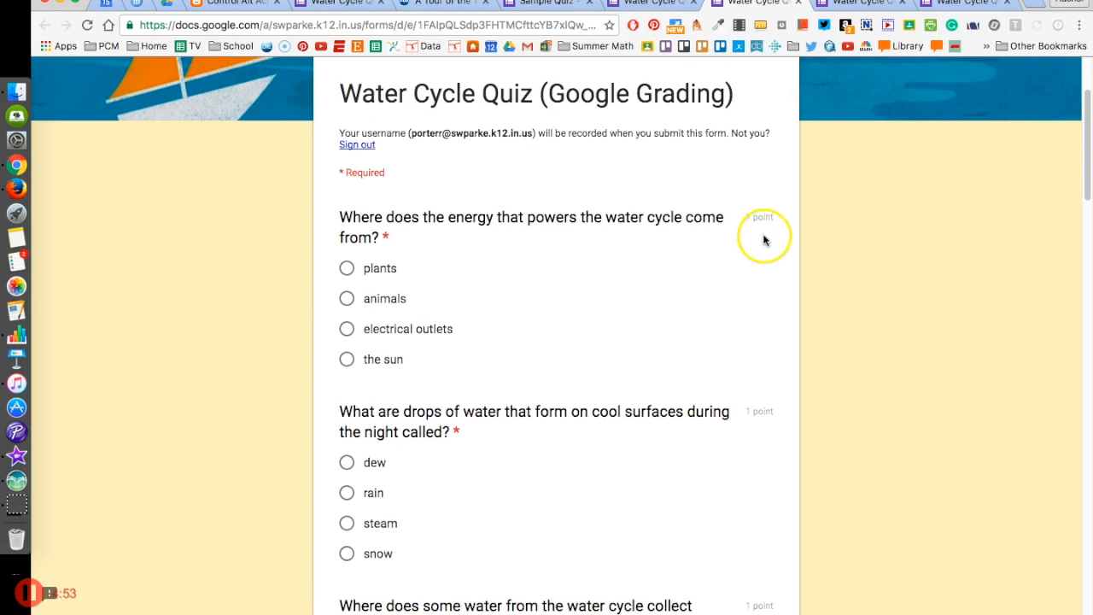
scroll(764, 240, "down", 4)
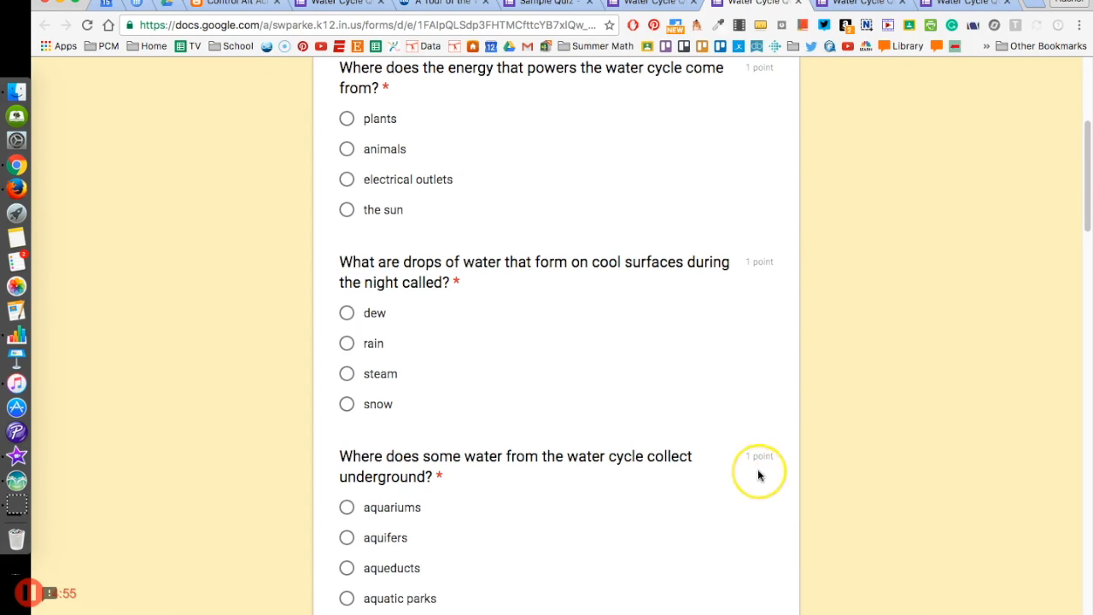
scroll(756, 469, "down", 5)
scroll(753, 466, "up", 10)
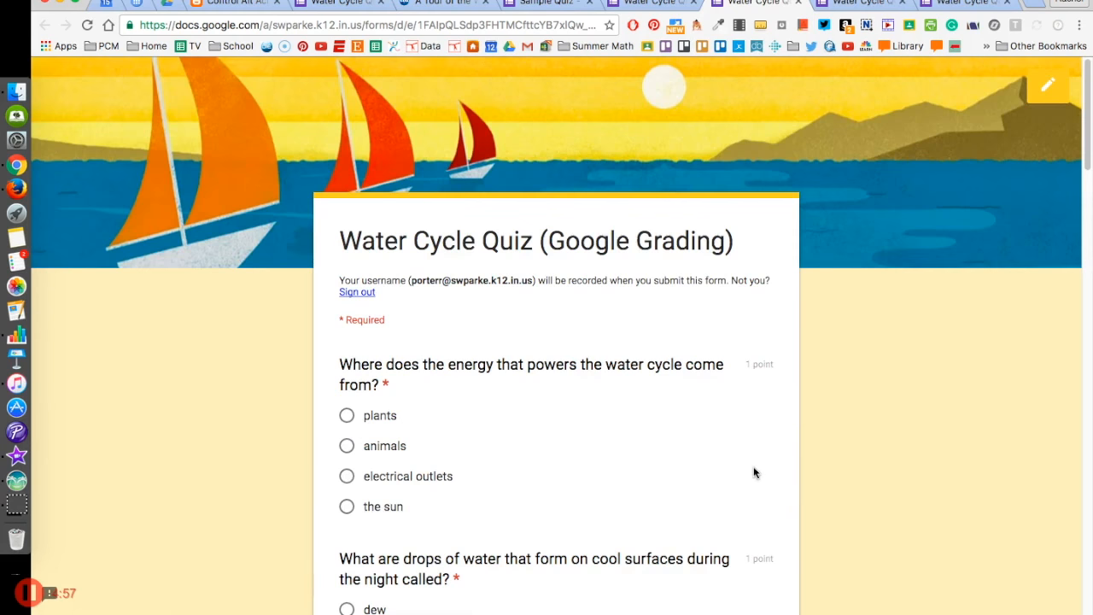
scroll(466, 333, "down", 1)
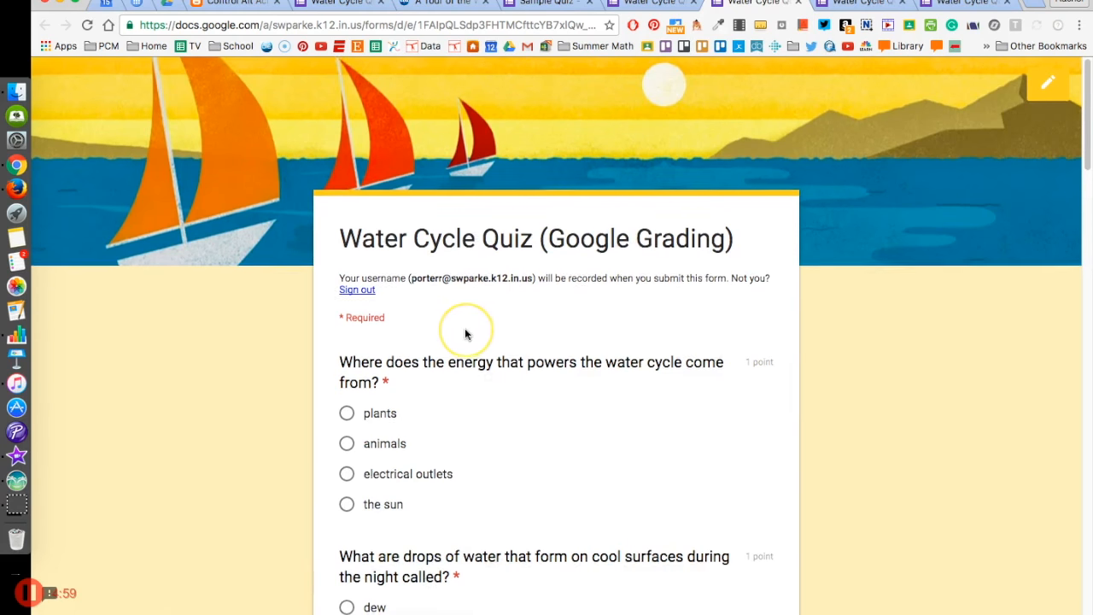
scroll(466, 334, "down", 1)
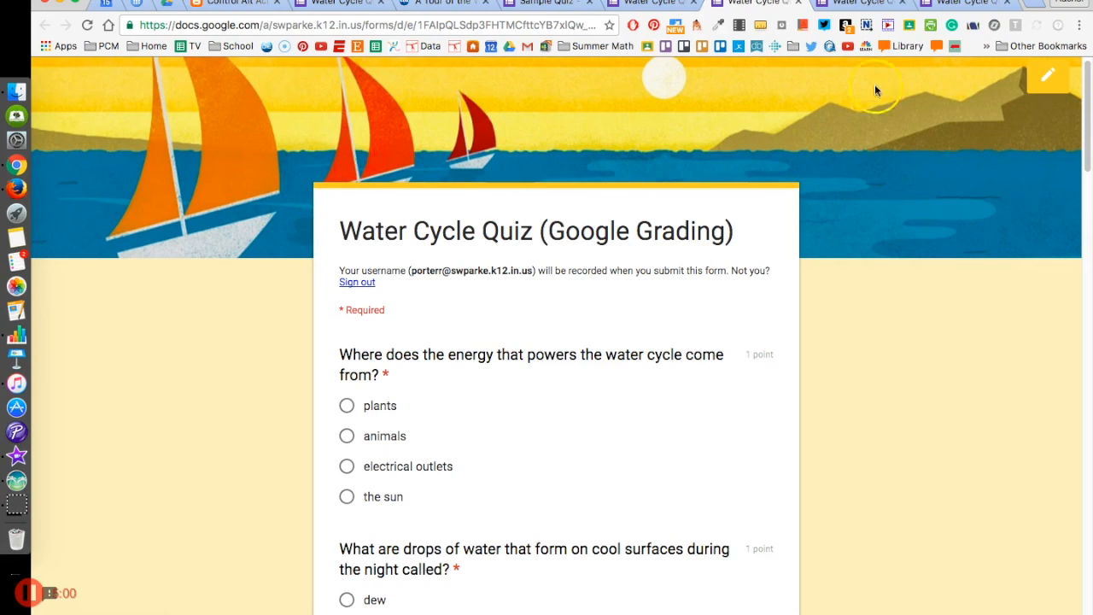
Open the score from the submitted quiz's confirmation page and examine the marked answers, correct-answer notes, feedback and review link
left_click(855, 4)
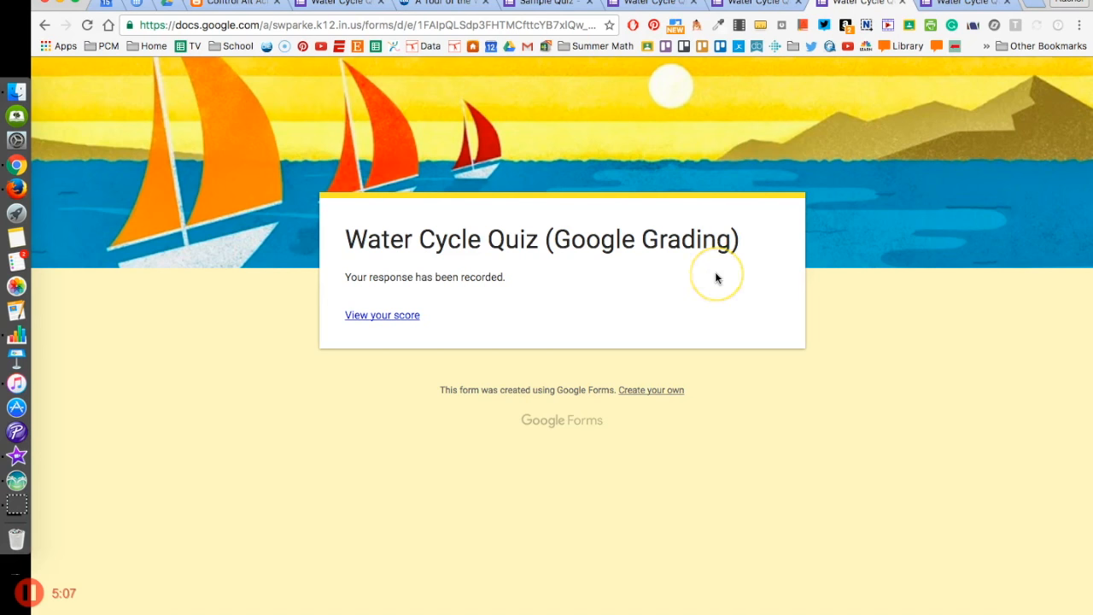
left_click(370, 321)
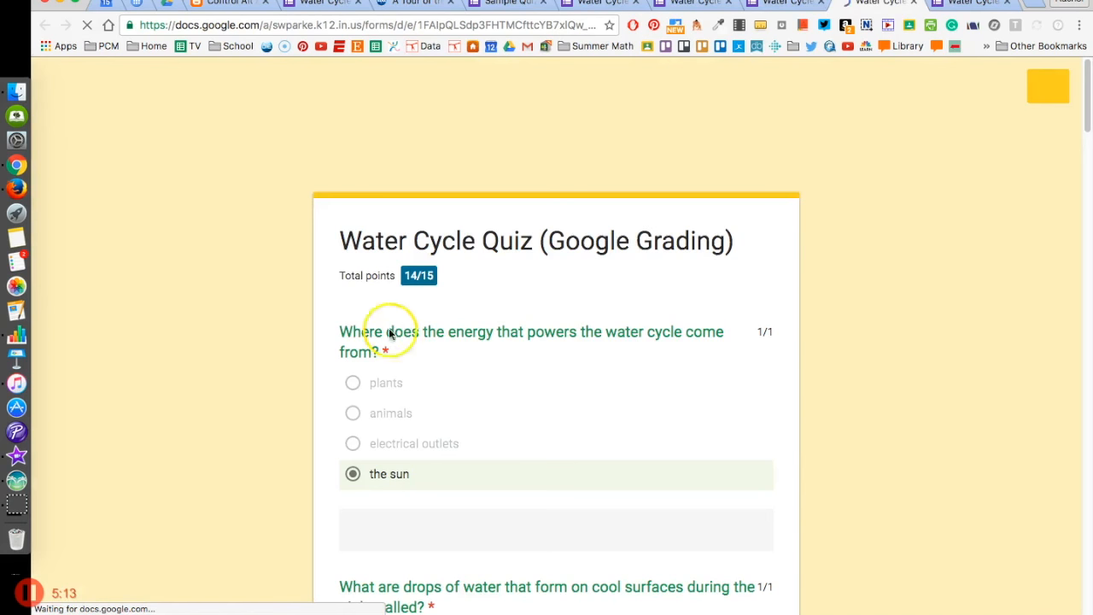
scroll(447, 369, "down", 5)
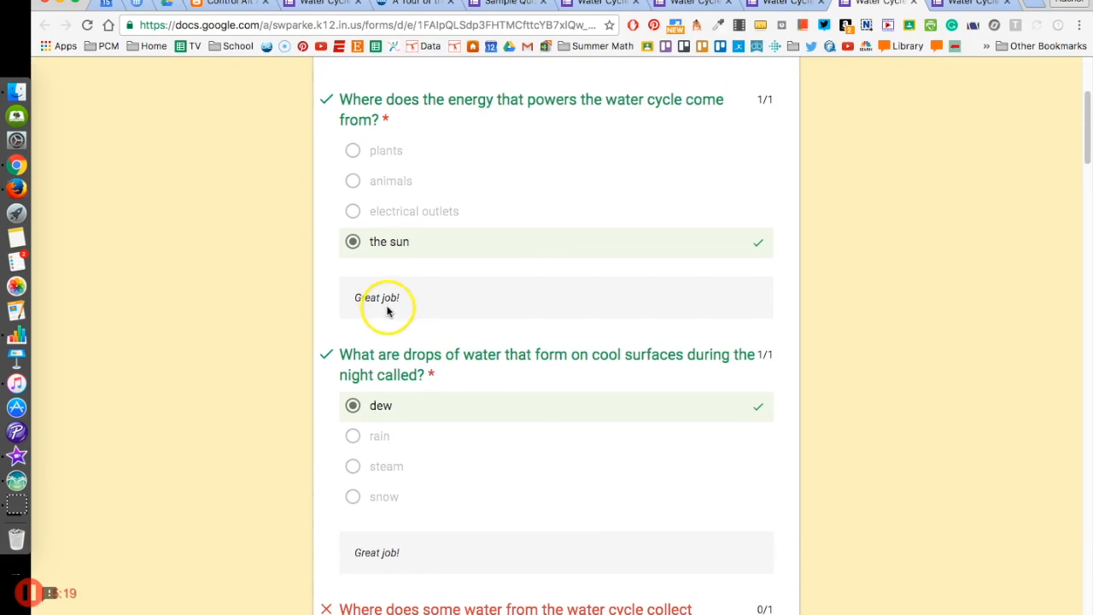
scroll(388, 256, "down", 1)
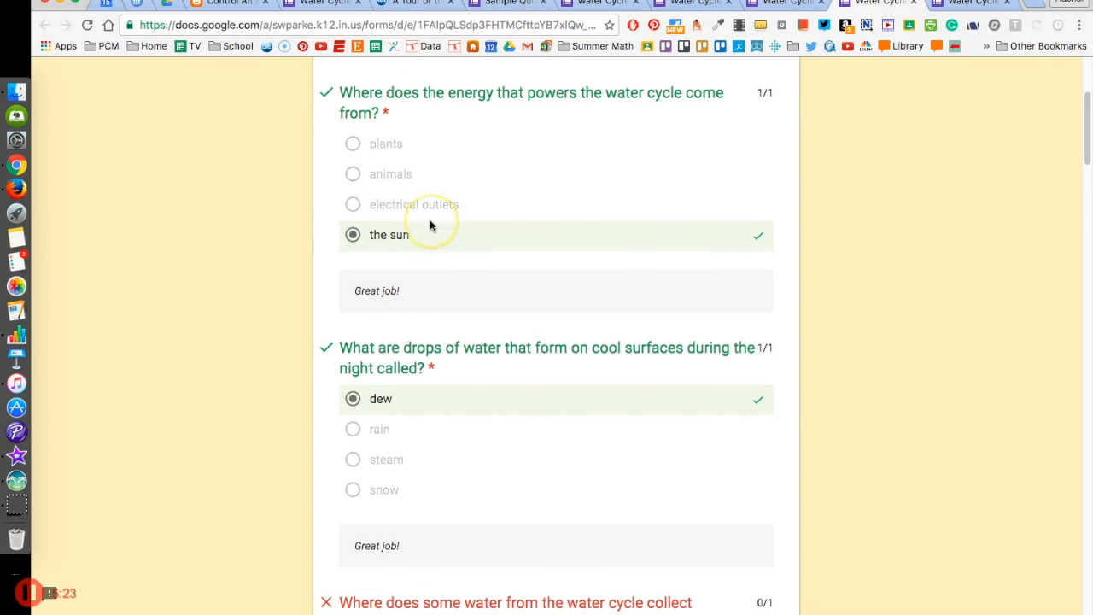
scroll(429, 225, "down", 5)
scroll(430, 219, "down", 4)
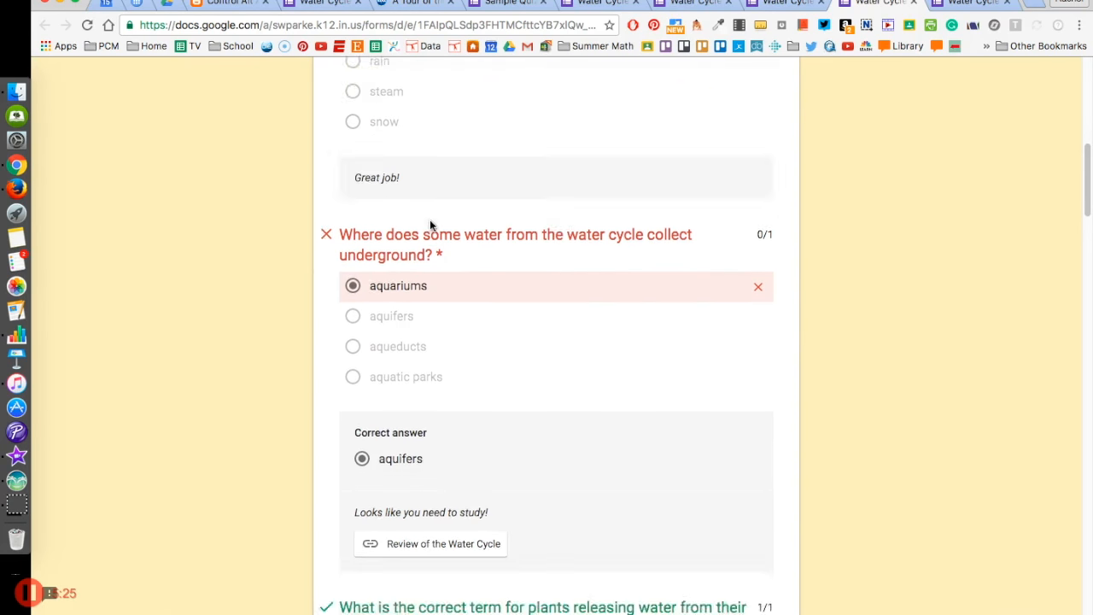
left_click(501, 110)
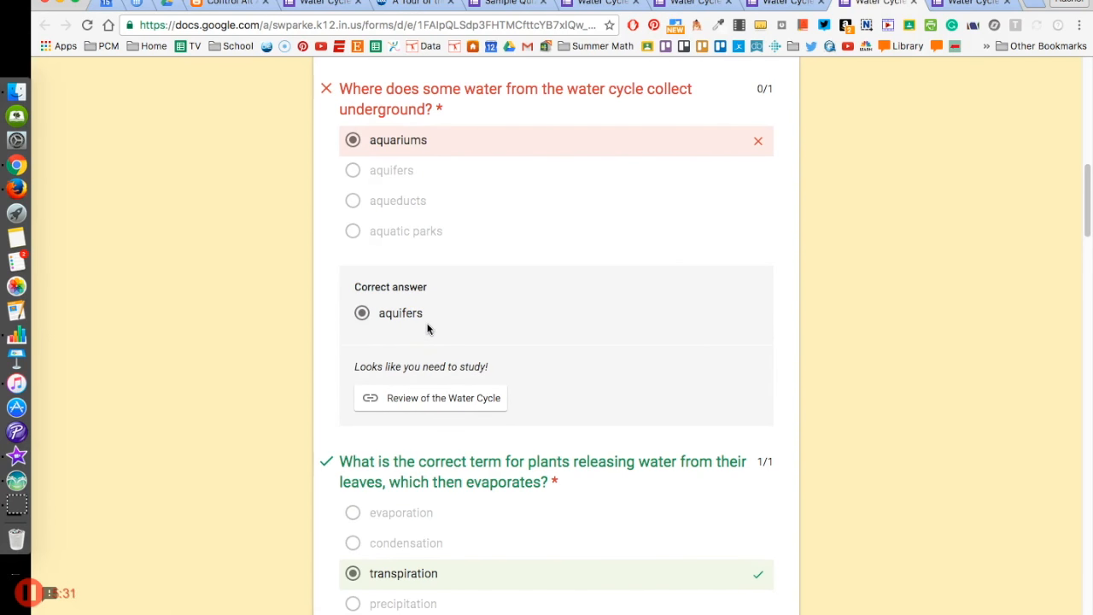
left_click(442, 407)
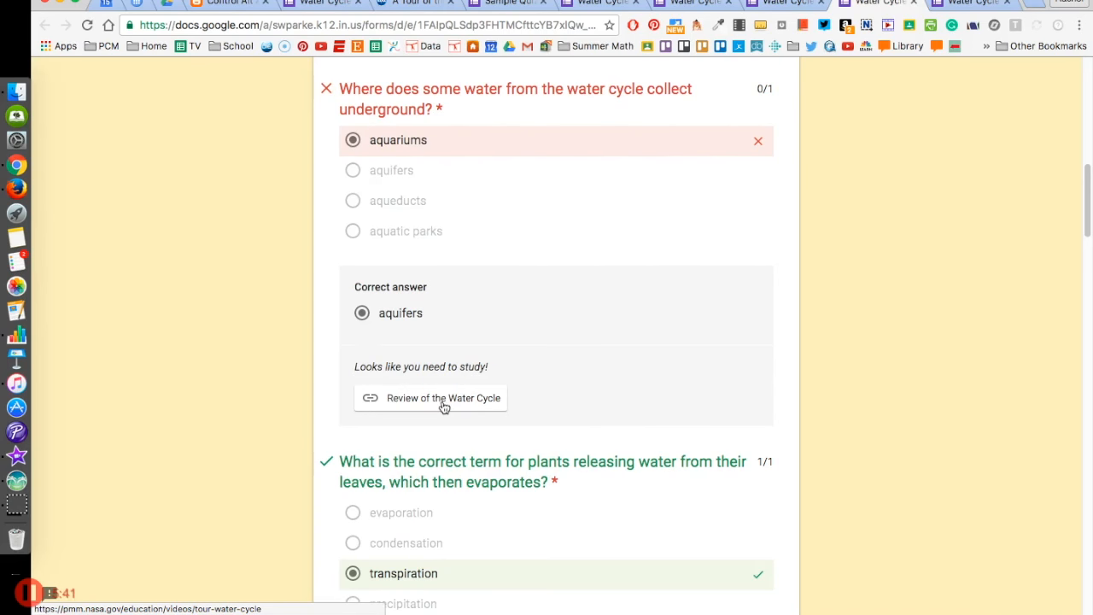
Return to the start of the graded quiz and examine the total points
key("Home")
left_click_drag(402, 276, 431, 276)
left_click(418, 291)
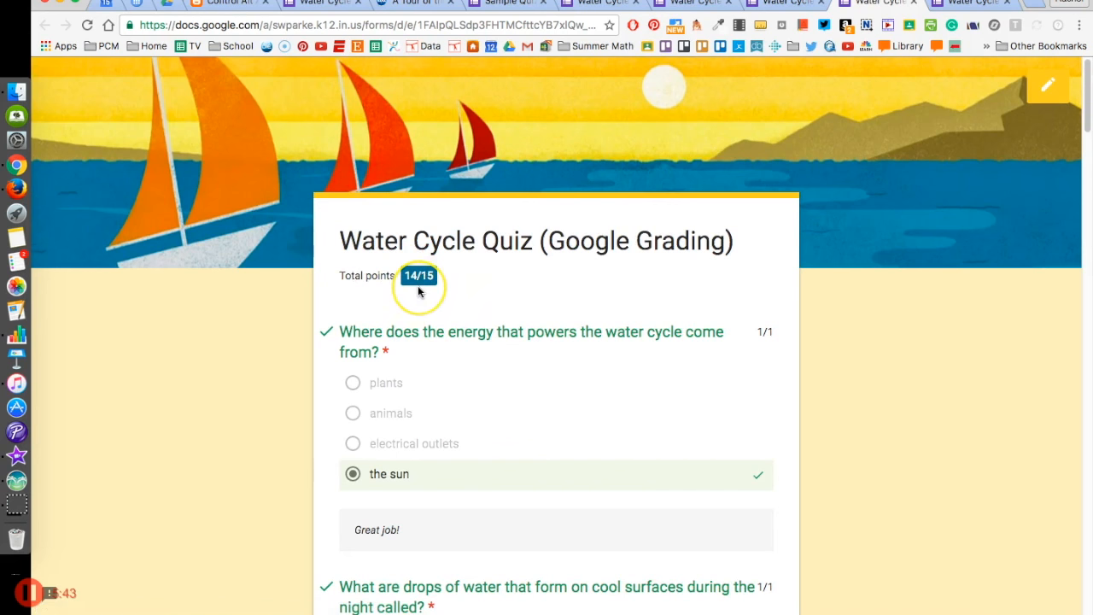
left_click(414, 288)
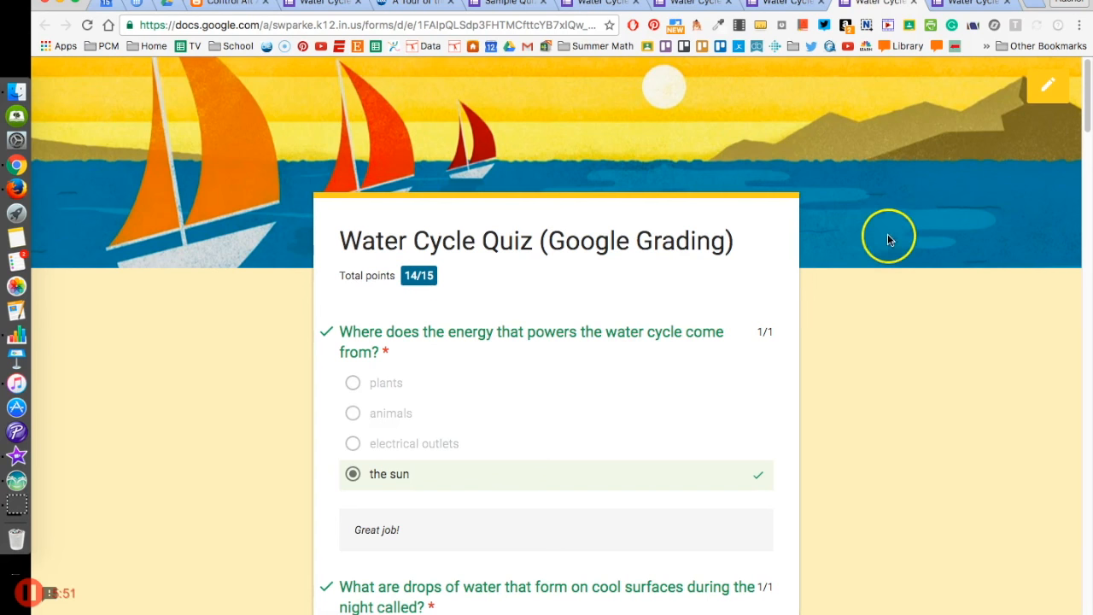
View the other submission's confirmation page, then return to the editor of the Water Cycle Quiz form that has responses
left_click(973, 4)
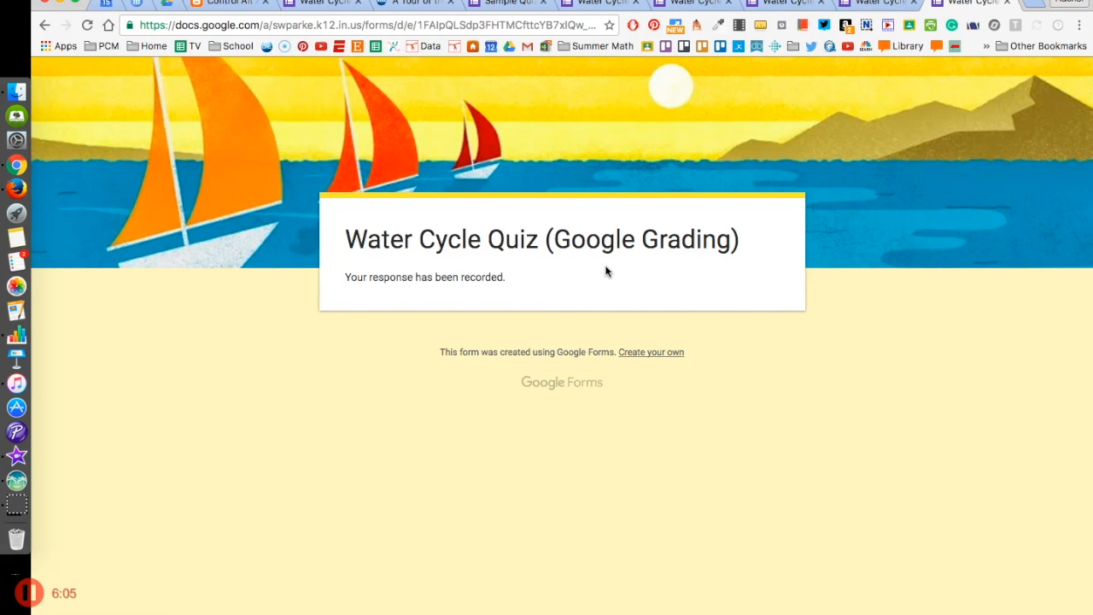
left_click(775, 5)
left_click(679, 7)
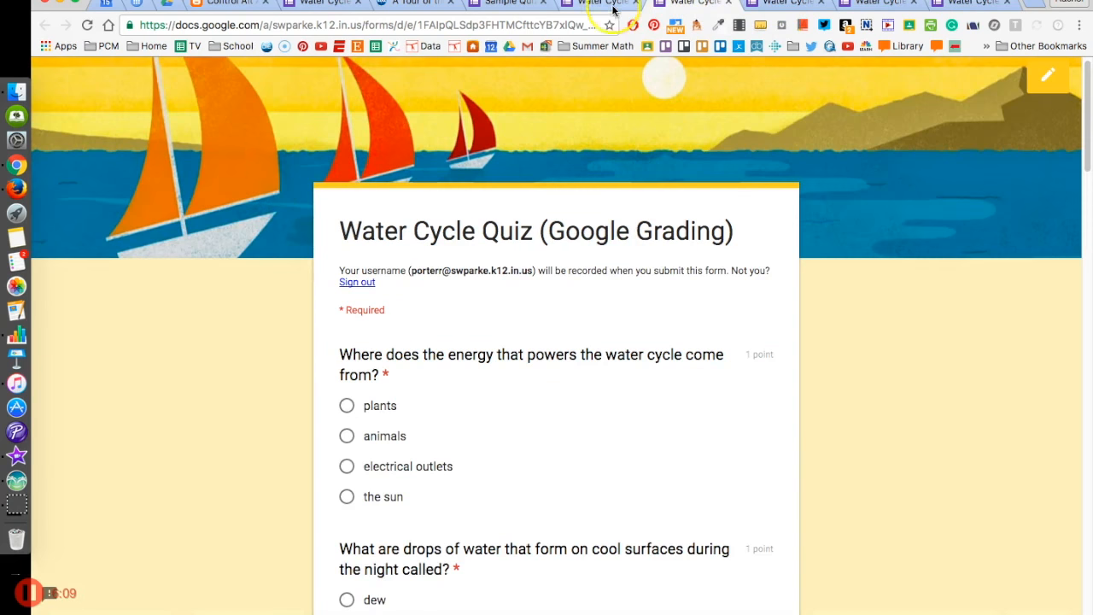
left_click(577, 6)
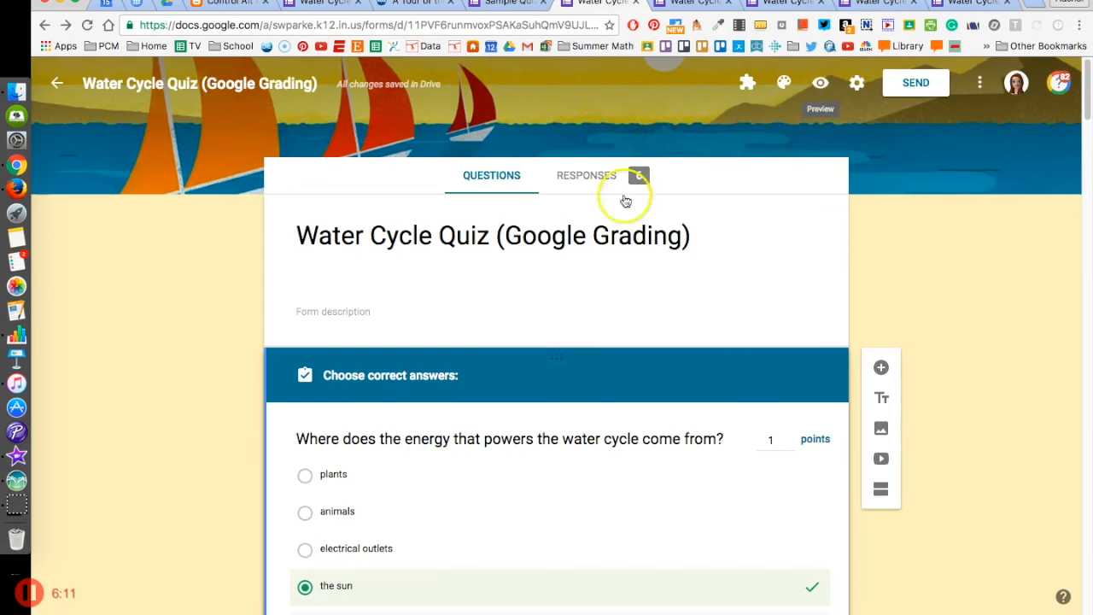
Open the quiz's collected responses and switch from individual responses to the summary
scroll(651, 318, "down", 1)
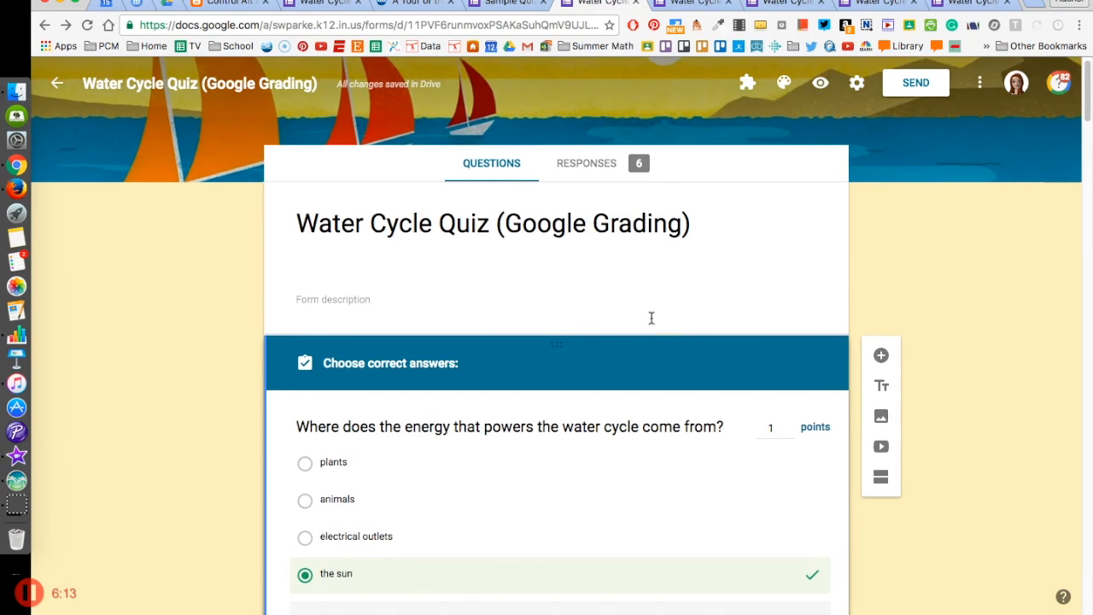
scroll(651, 318, "down", 2)
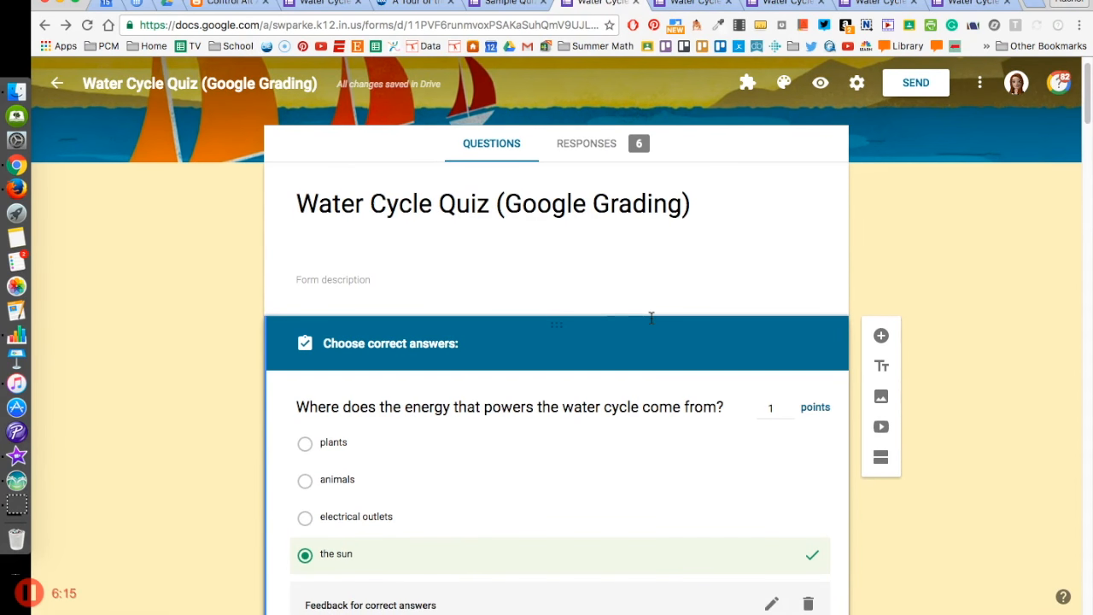
left_click(588, 147)
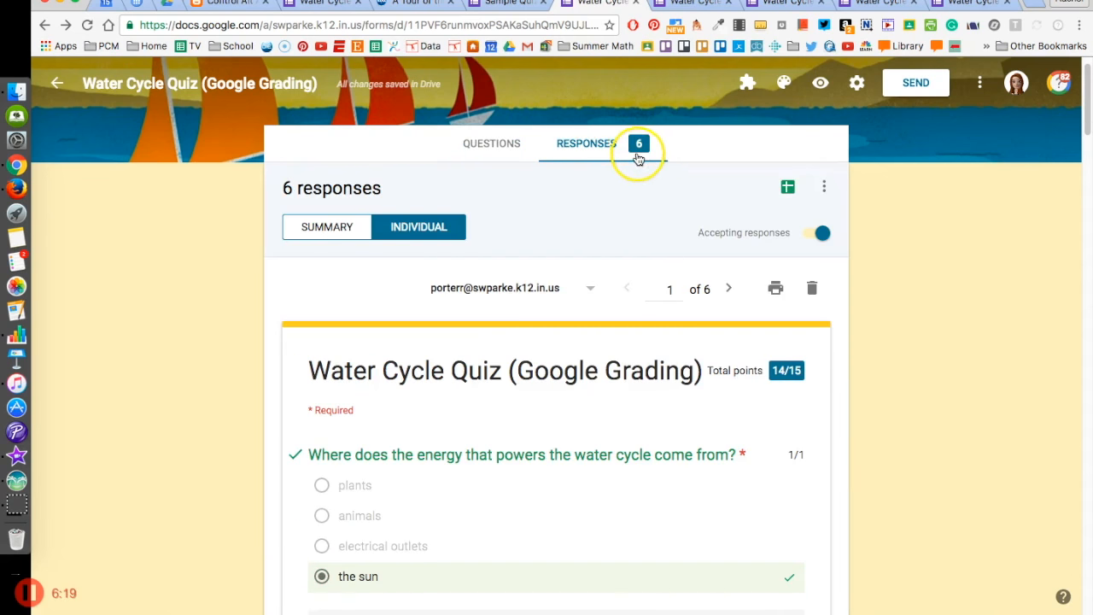
scroll(605, 305, "down", 1)
scroll(606, 305, "down", 1)
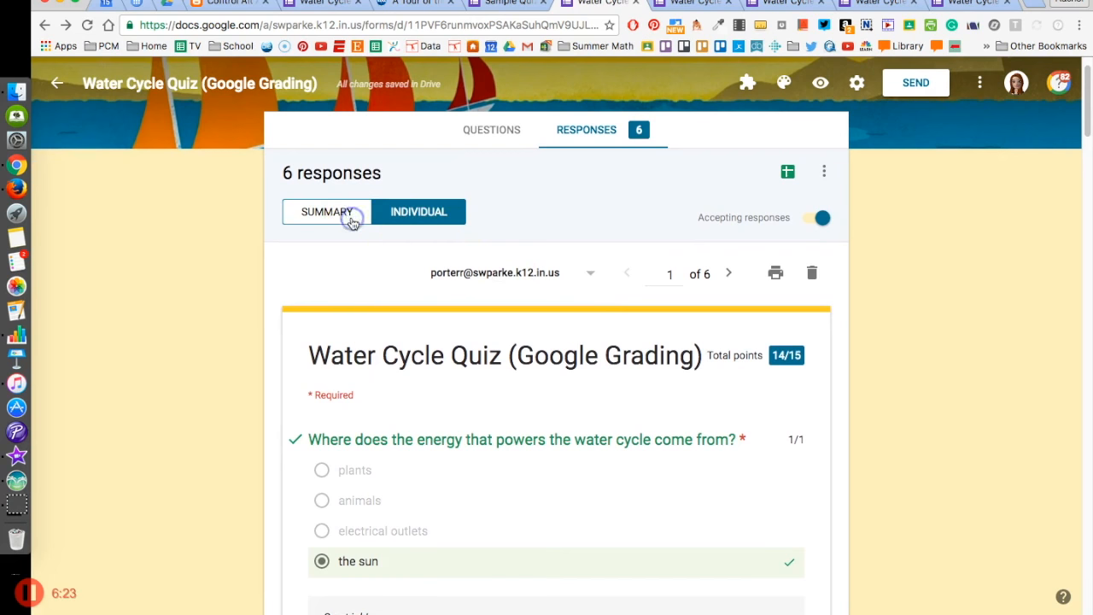
left_click(351, 220)
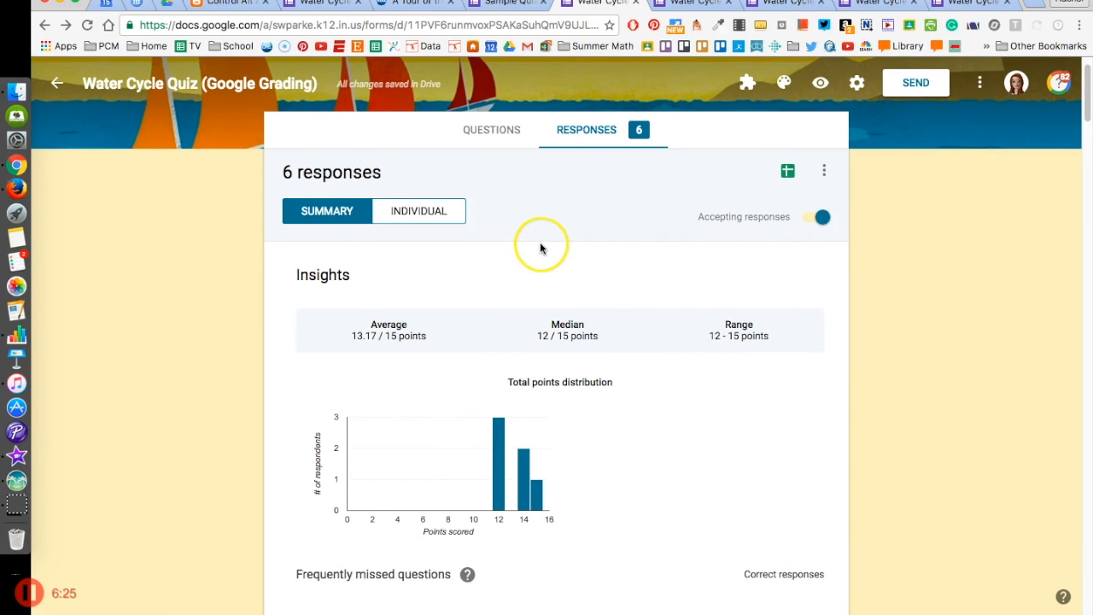
Examine the summary's average, median and range, the total points distribution chart and the table of respondents' scores
scroll(529, 246, "down", 1)
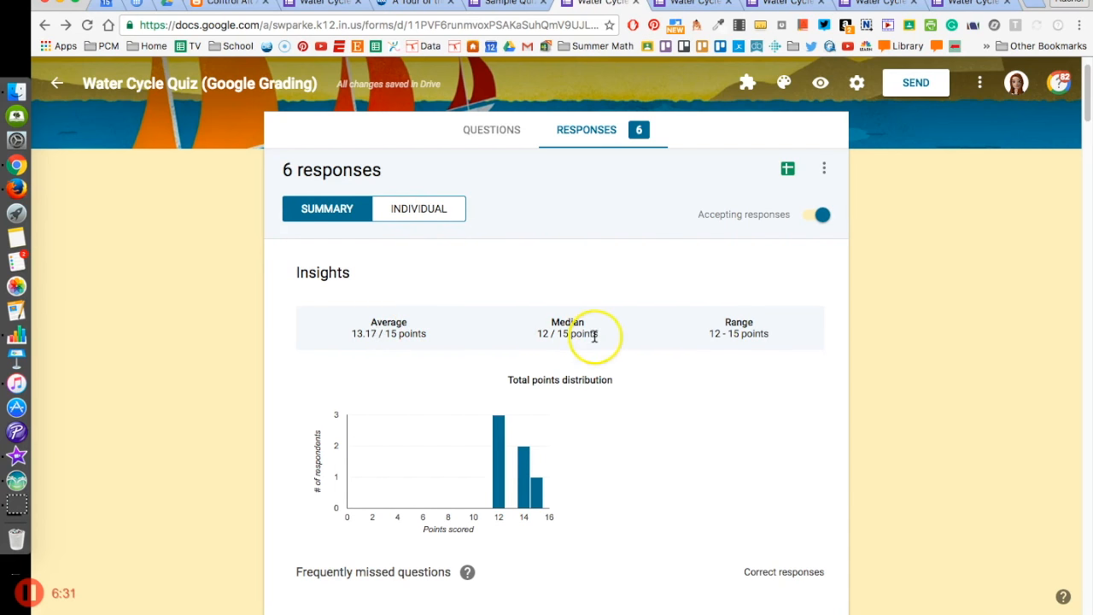
scroll(763, 346, "down", 3)
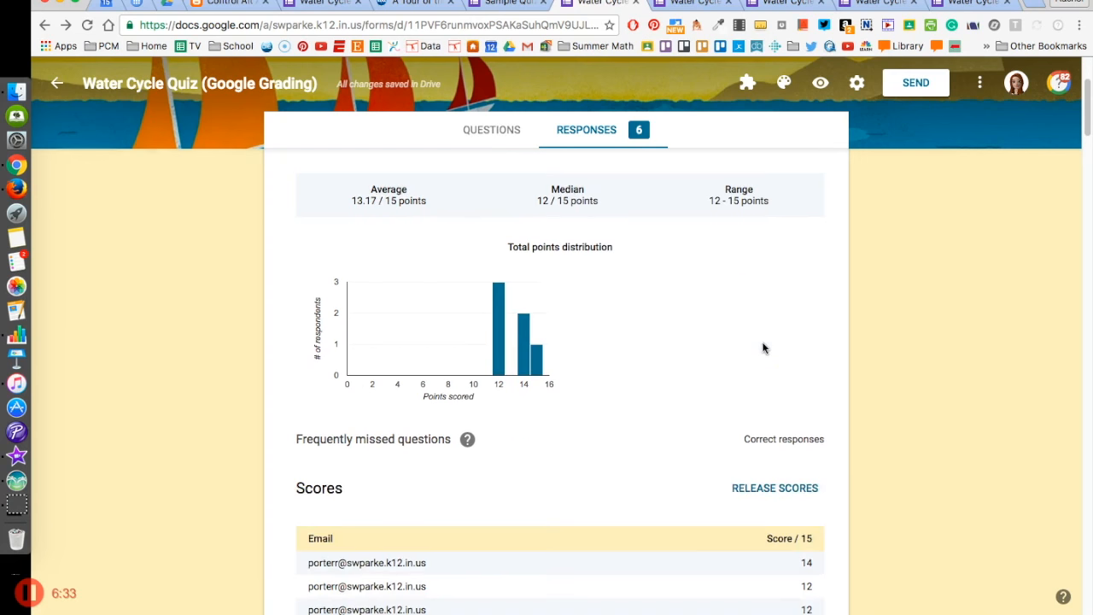
mouse_move(517, 320)
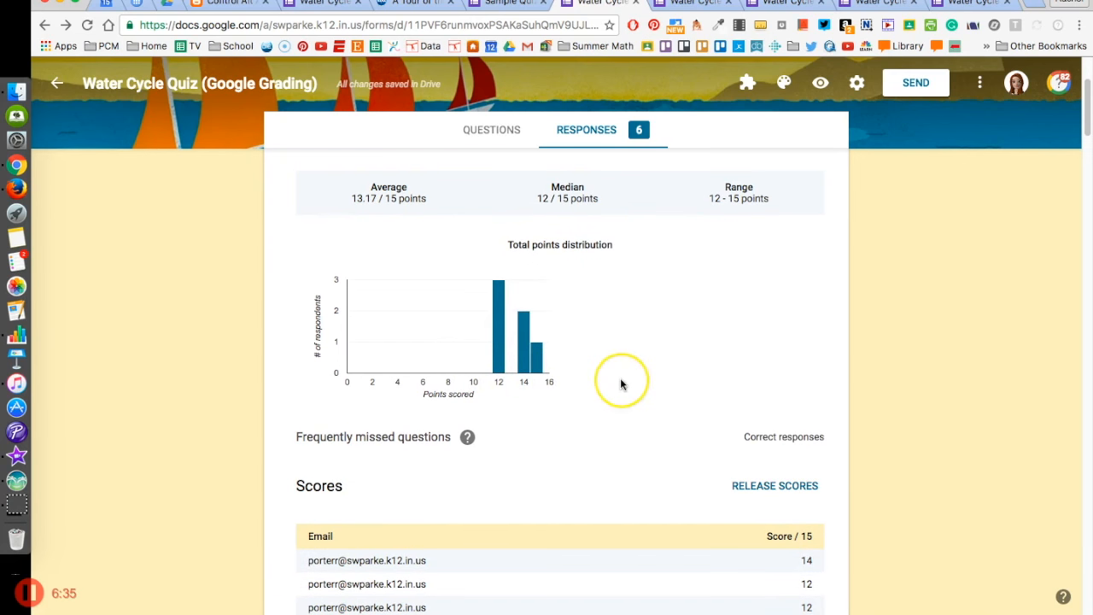
scroll(620, 382, "down", 1)
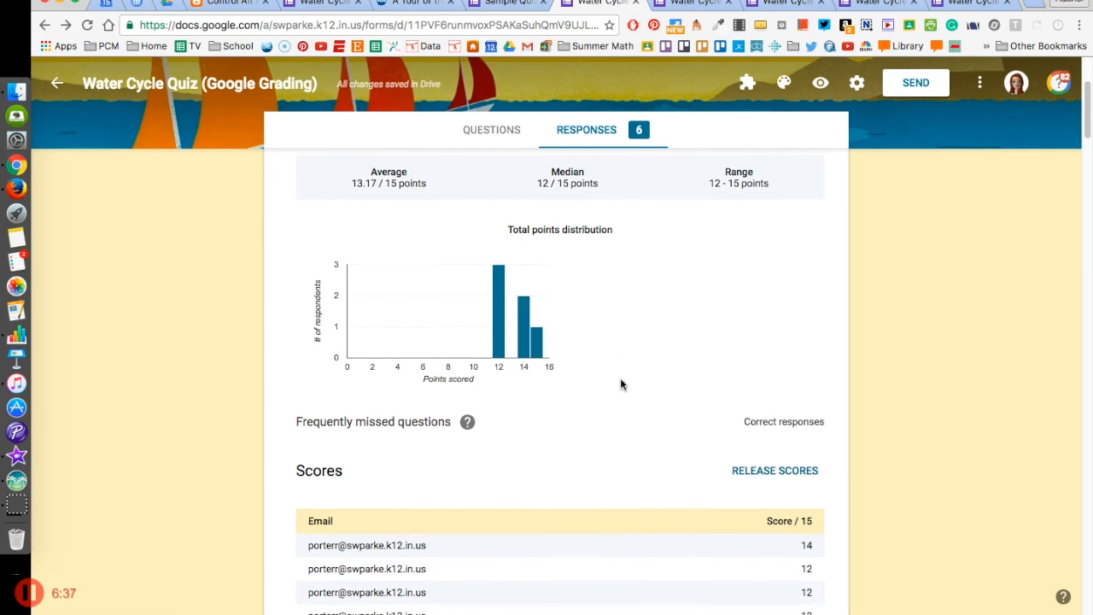
scroll(621, 383, "down", 3)
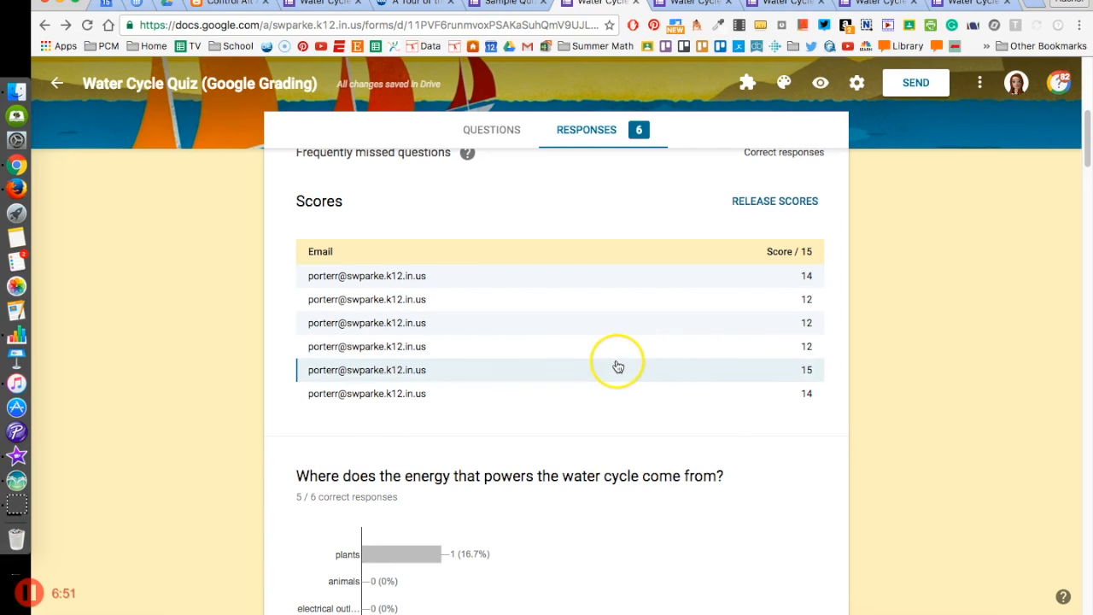
scroll(673, 348, "up", 3)
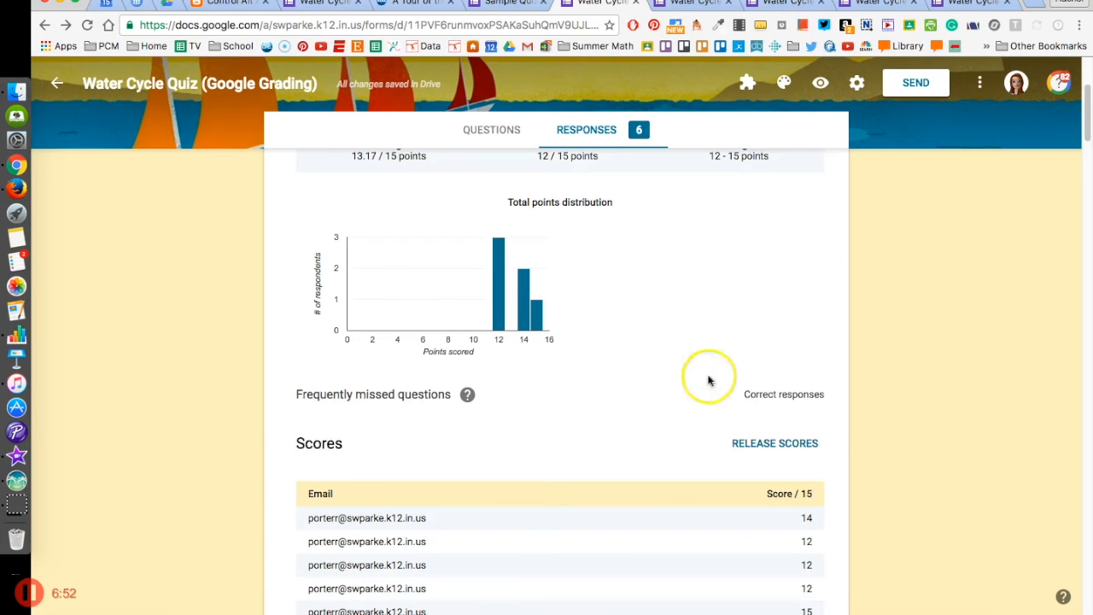
Open the score release dialog, view its optional message field and respondent selection, and cancel without sending emails
left_click(772, 446)
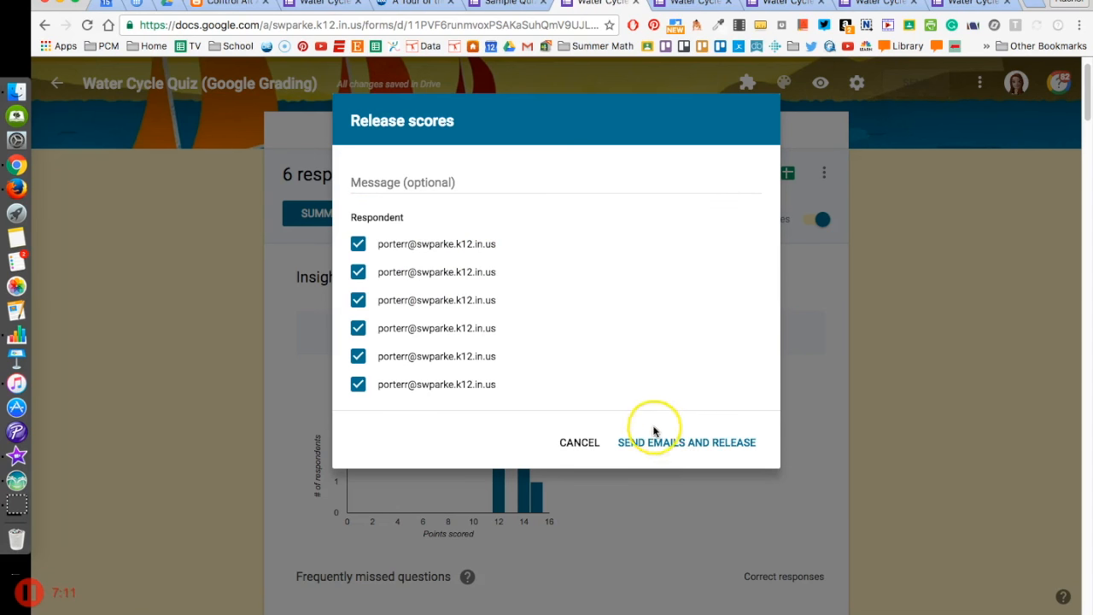
left_click(393, 181)
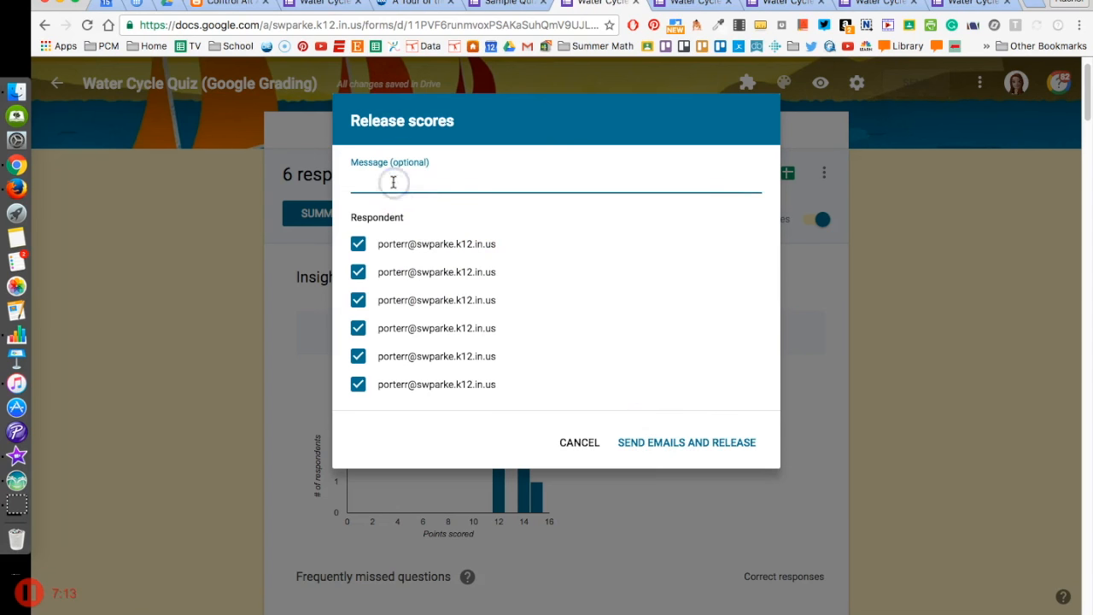
left_click(582, 446)
Examine the answer charts for the first three quiz questions, including how many responses were correct
scroll(586, 453, "down", 5)
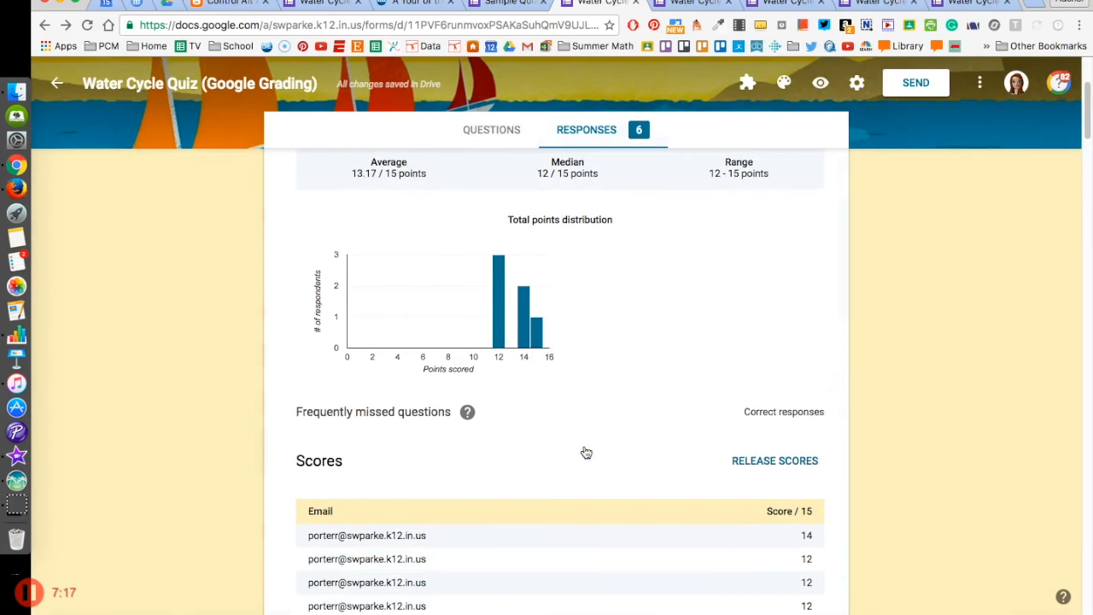
scroll(586, 453, "down", 4)
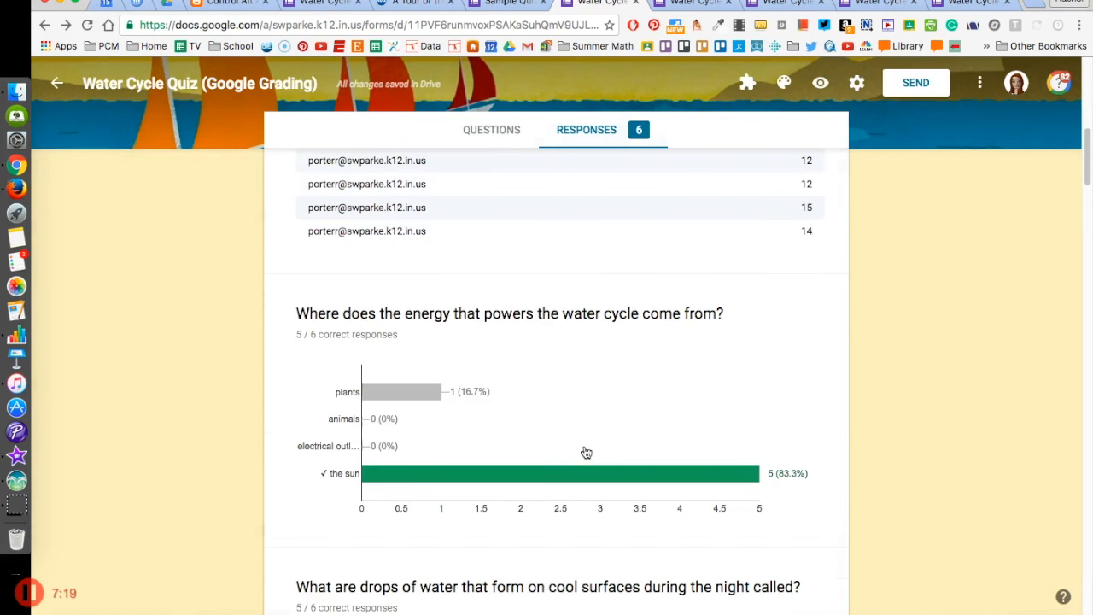
scroll(586, 453, "down", 1)
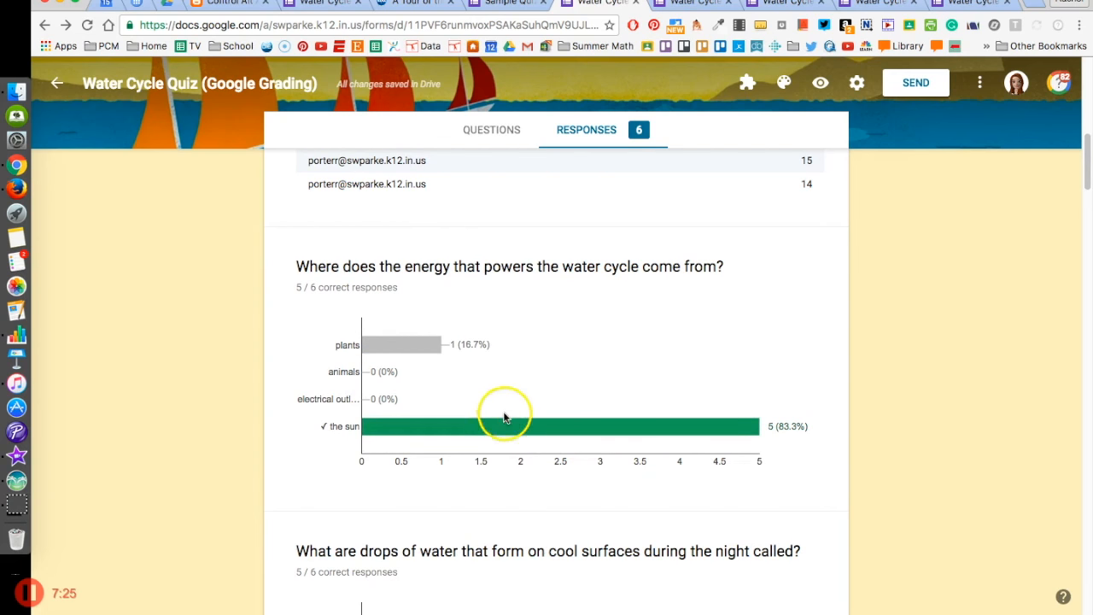
scroll(571, 414, "down", 4)
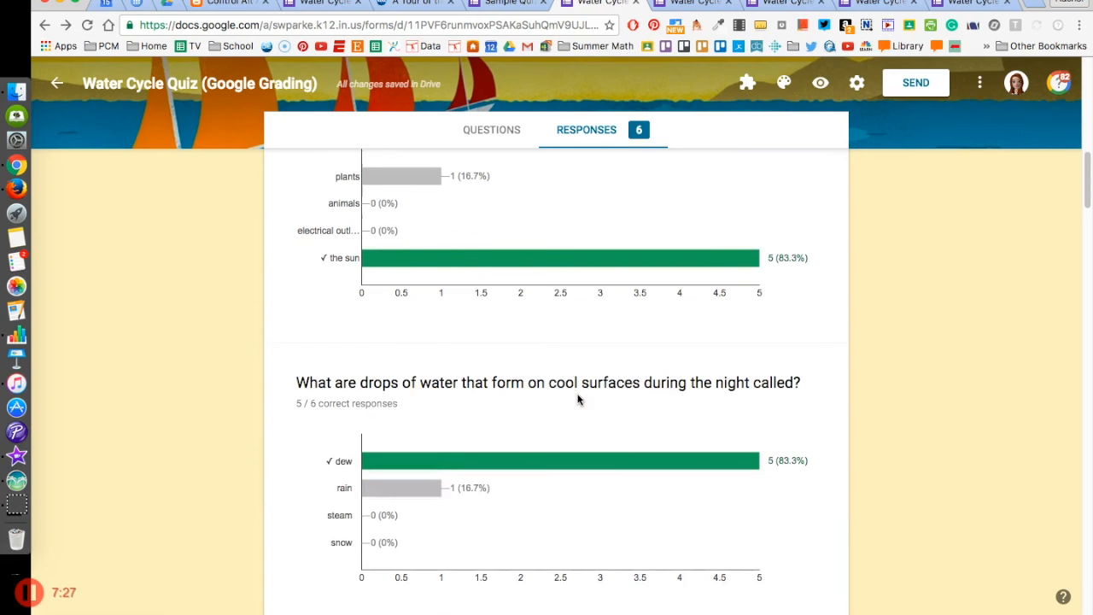
scroll(577, 400, "down", 3)
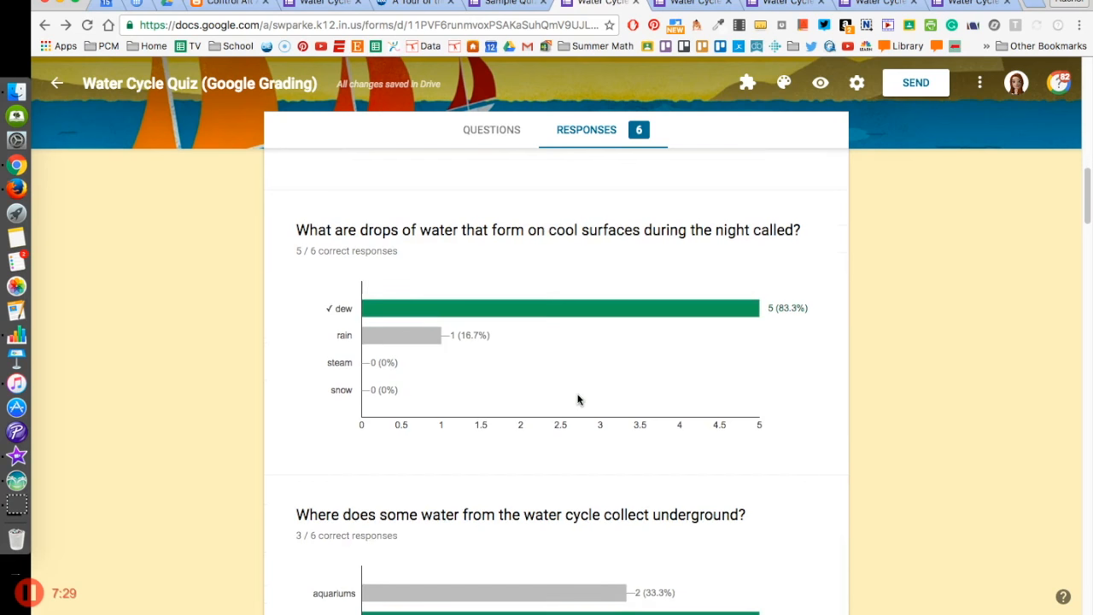
scroll(577, 400, "down", 1)
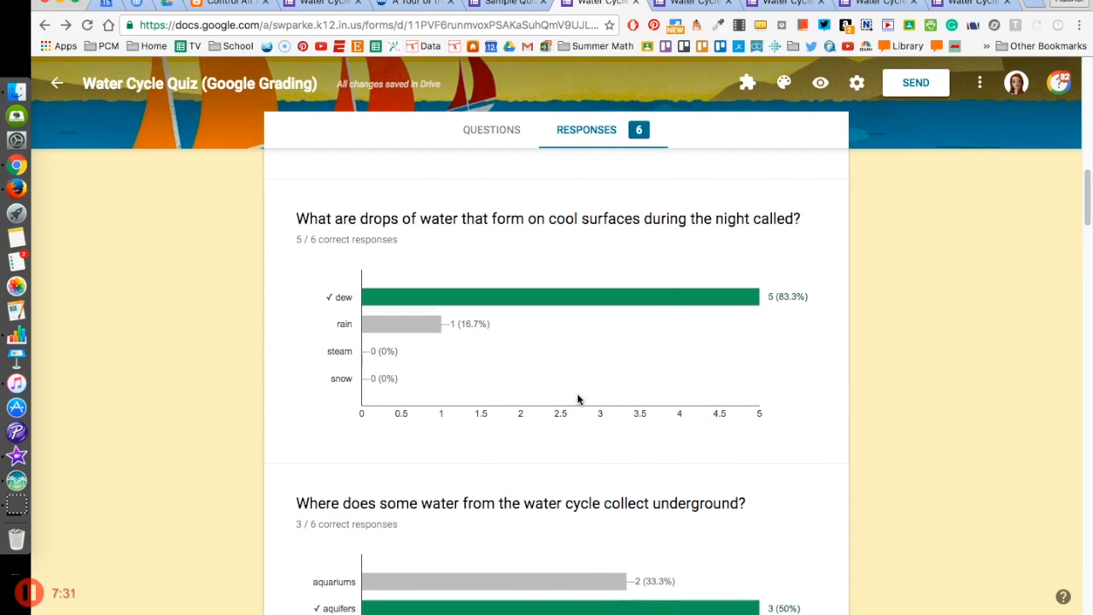
scroll(577, 400, "down", 2)
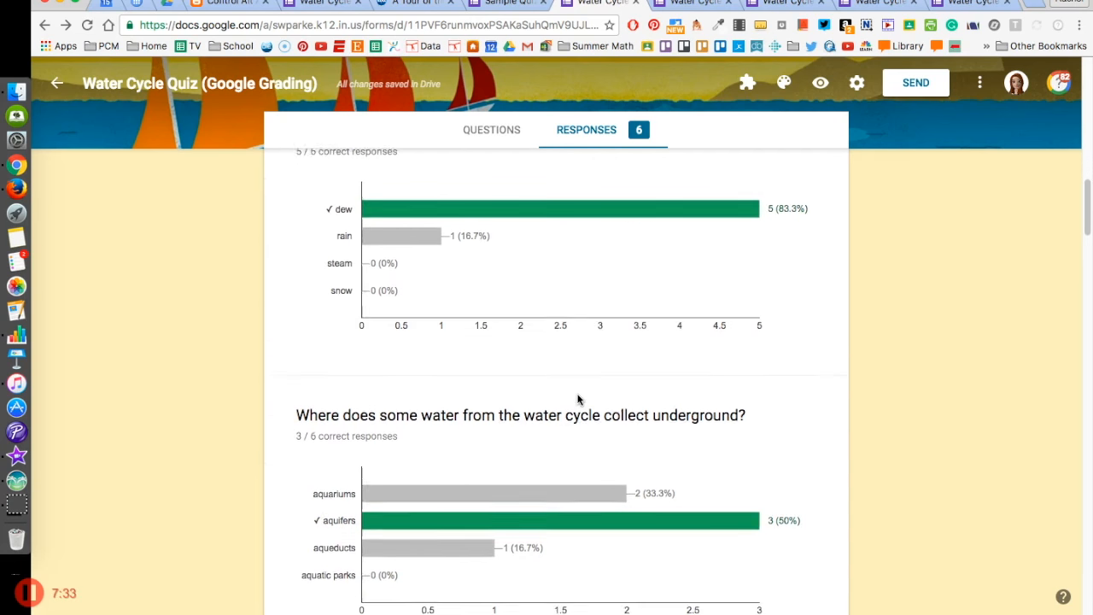
Examine the first individual response's marked answers, points and feedback, and advance to the second response
scroll(578, 398, "up", 15)
left_click(507, 311)
left_click(414, 262)
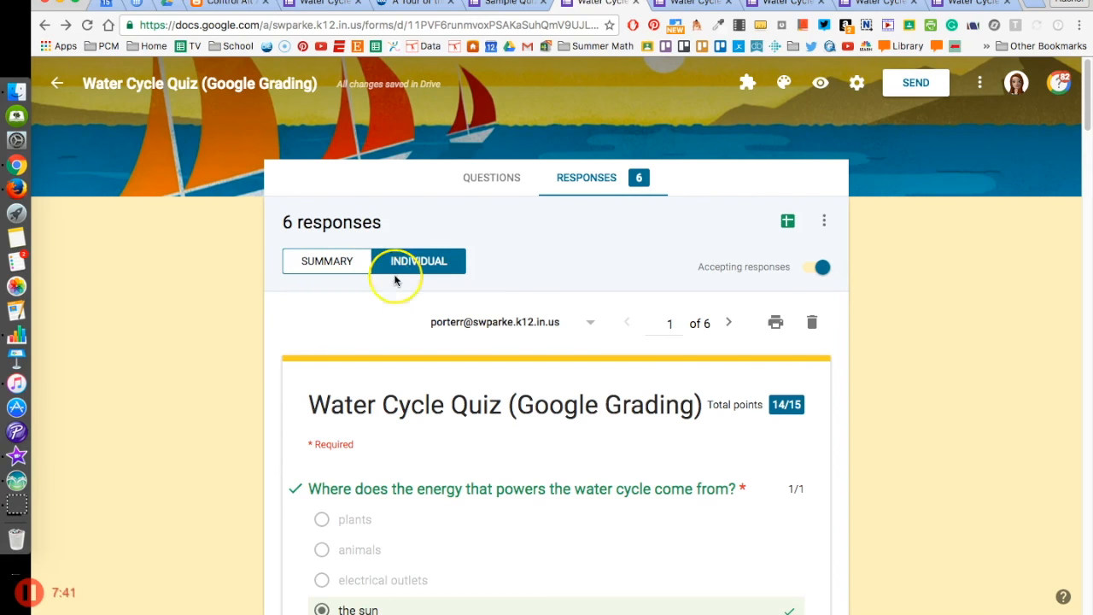
scroll(443, 297, "down", 5)
scroll(443, 297, "down", 3)
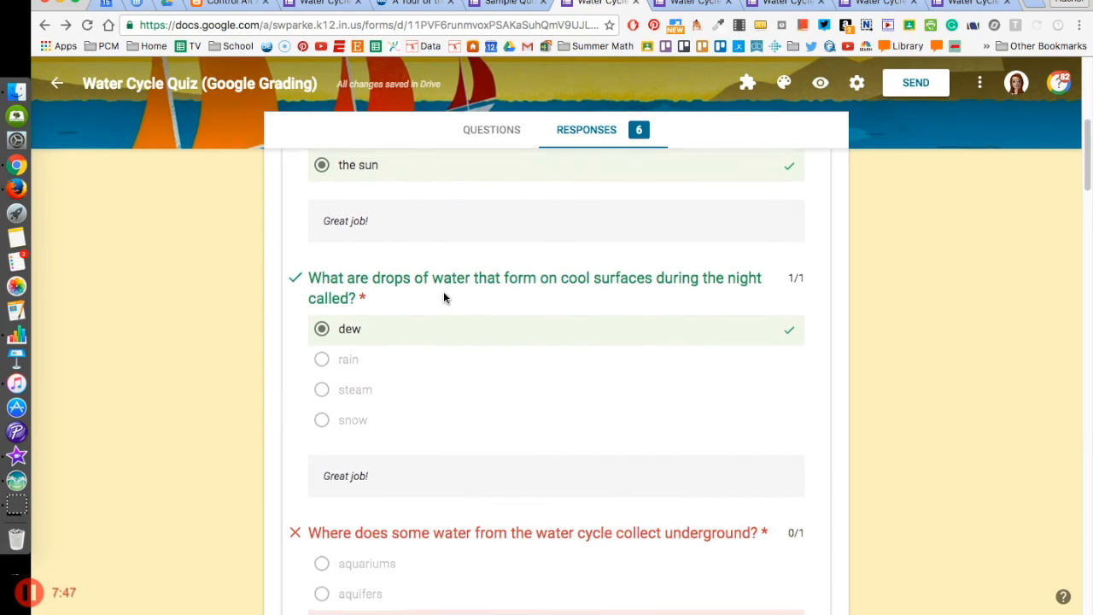
scroll(444, 297, "up", 10)
left_click(730, 295)
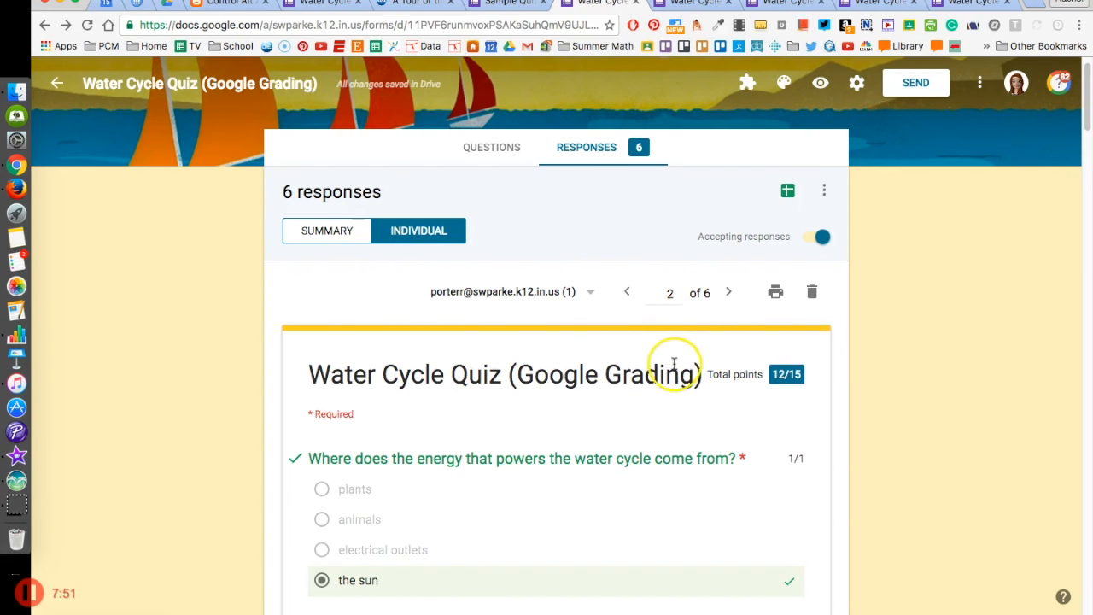